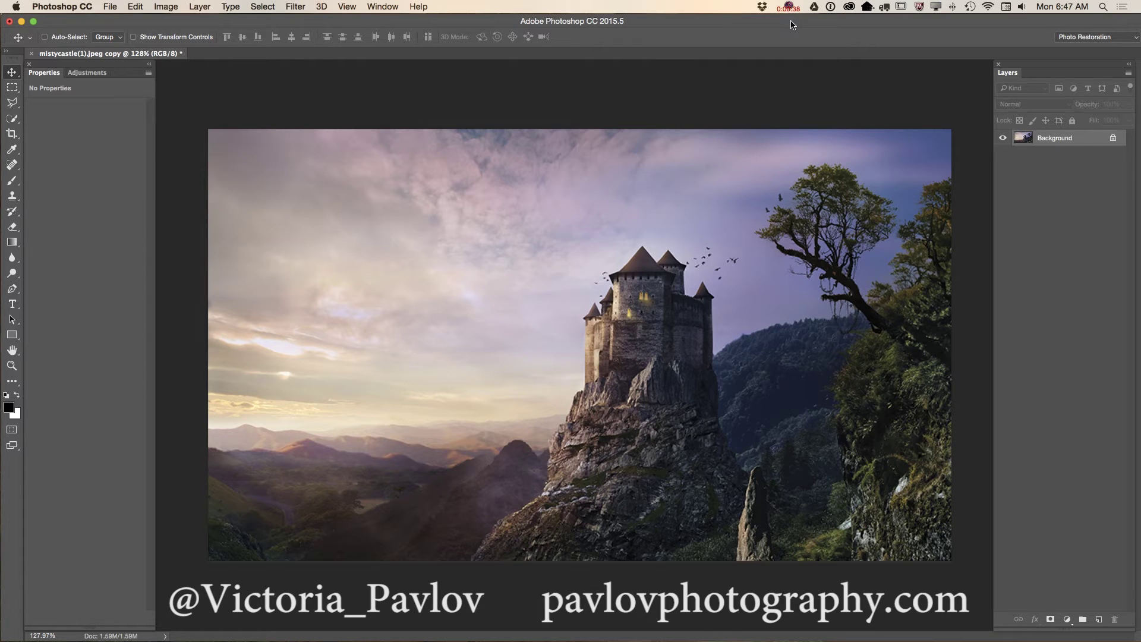
Step: Duplicate the Background layer and bring up Filter > Stylize > Oil Paint for the copy
{"action": "left_click_drag", "start_coordinate": [1085, 140], "coordinate": [1099, 619]}
{"action": "left_click", "coordinate": [292, 8]}
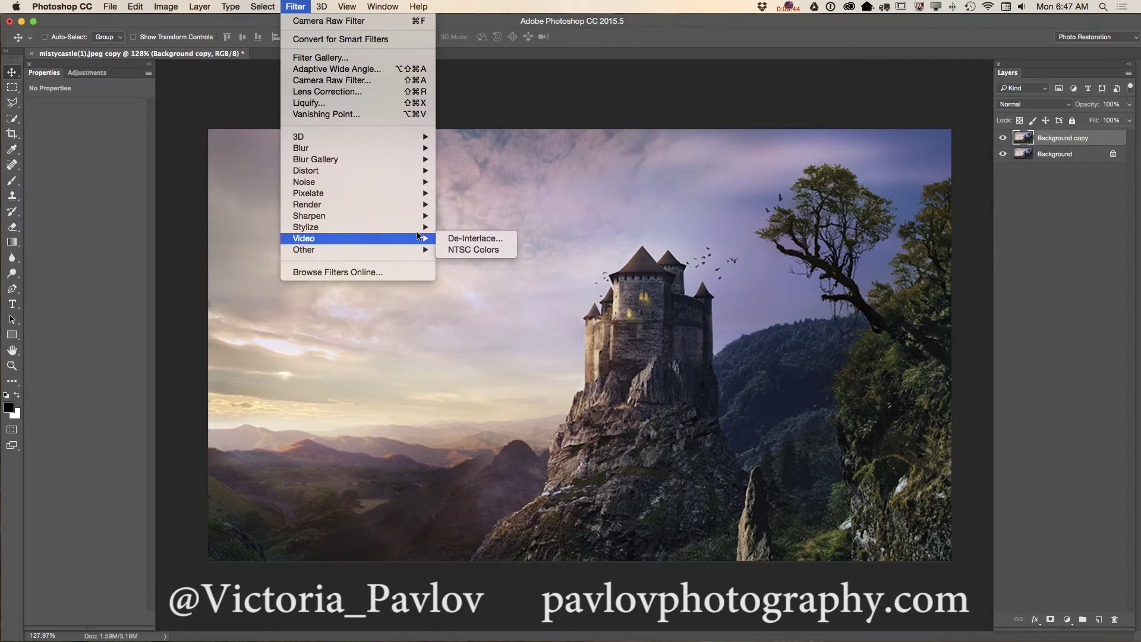
{"action": "mouse_move", "coordinate": [409, 220]}
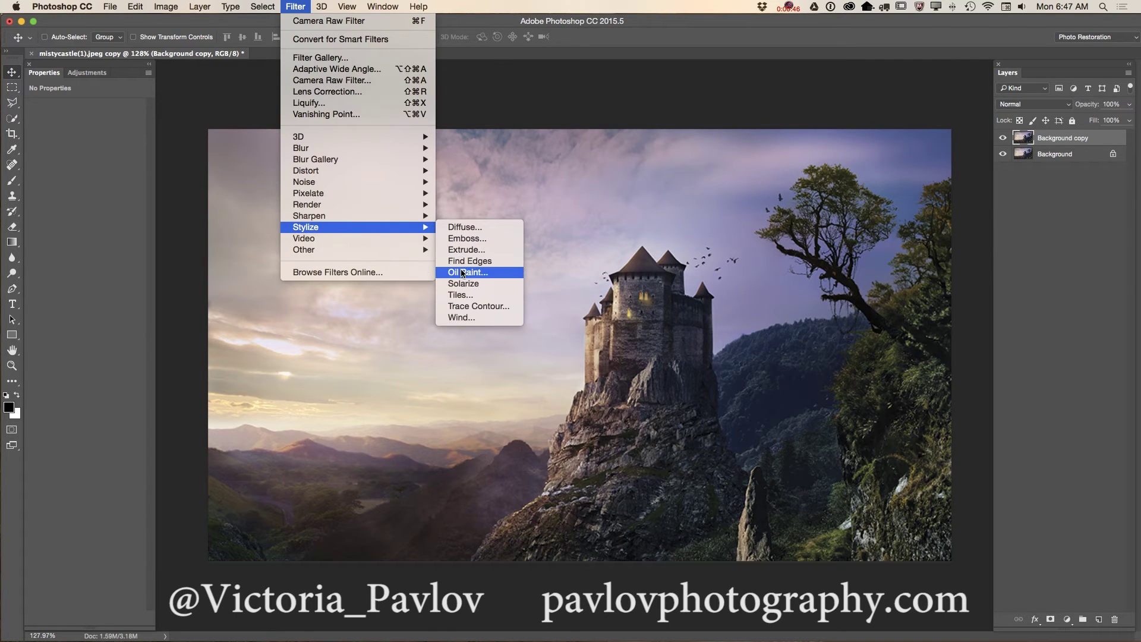
{"action": "left_click", "coordinate": [455, 270]}
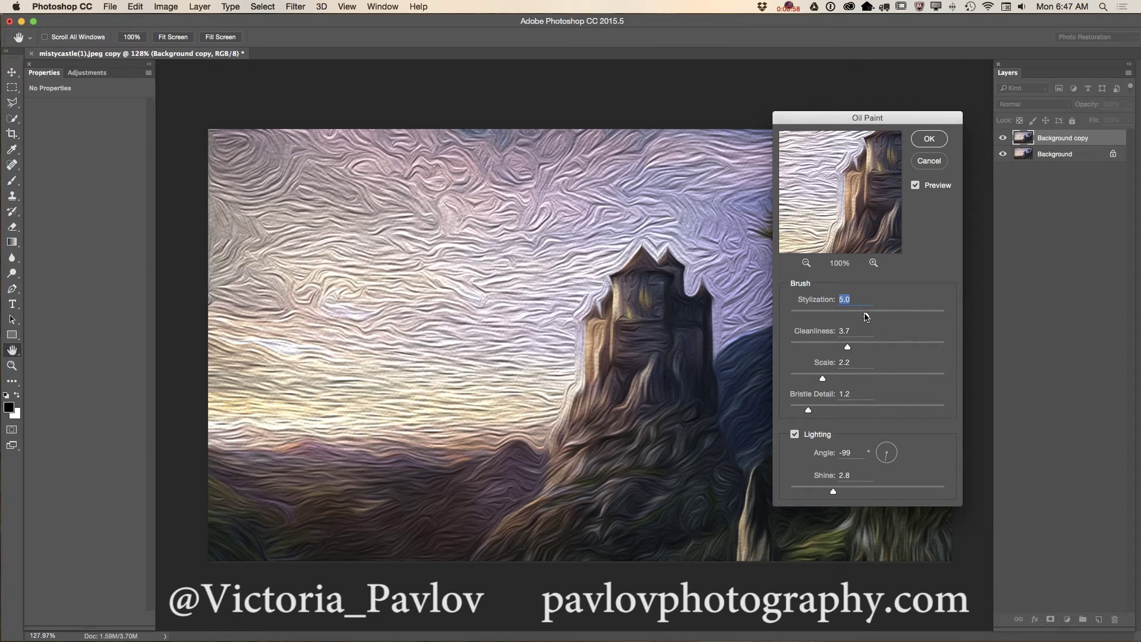
Step: Apply Oil Paint: Stylization 4.2, Cleanliness 4.5, Scale 2.9, Bristle Detail 0.9, Angle -115, Shine 1.3
{"action": "mouse_move", "coordinate": [866, 316]}
{"action": "left_mouse_down"}
{"action": "mouse_move", "coordinate": [852, 316]}
{"action": "mouse_move", "coordinate": [862, 319]}
{"action": "left_mouse_up"}
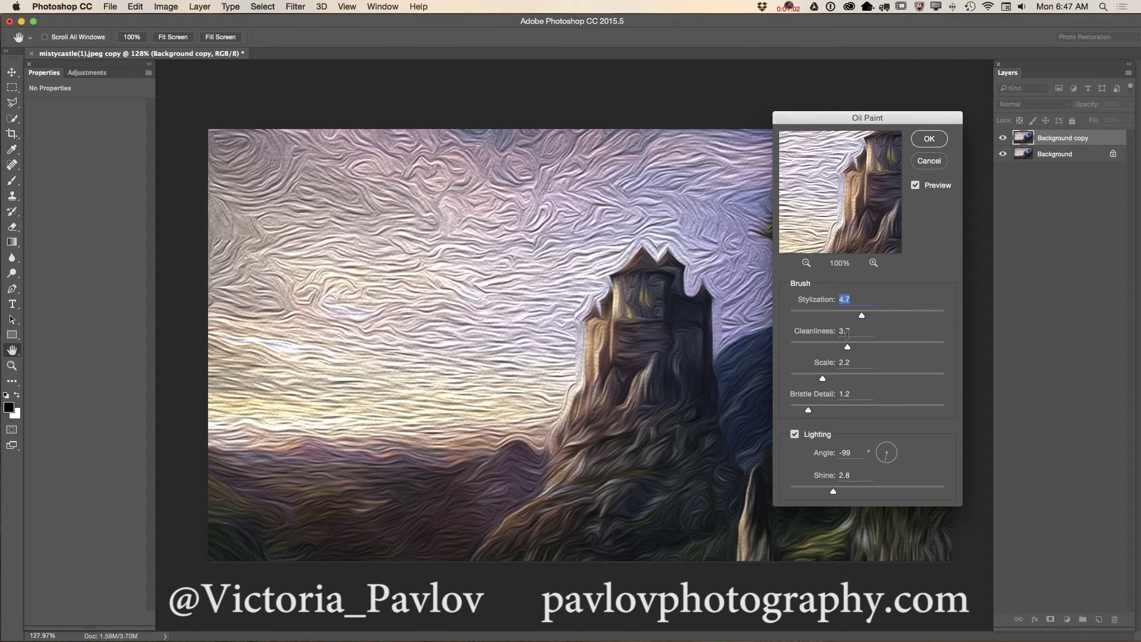
{"action": "mouse_move", "coordinate": [847, 348]}
{"action": "left_mouse_down"}
{"action": "mouse_move", "coordinate": [865, 350]}
{"action": "mouse_move", "coordinate": [834, 349]}
{"action": "mouse_move", "coordinate": [853, 350]}
{"action": "left_mouse_up"}
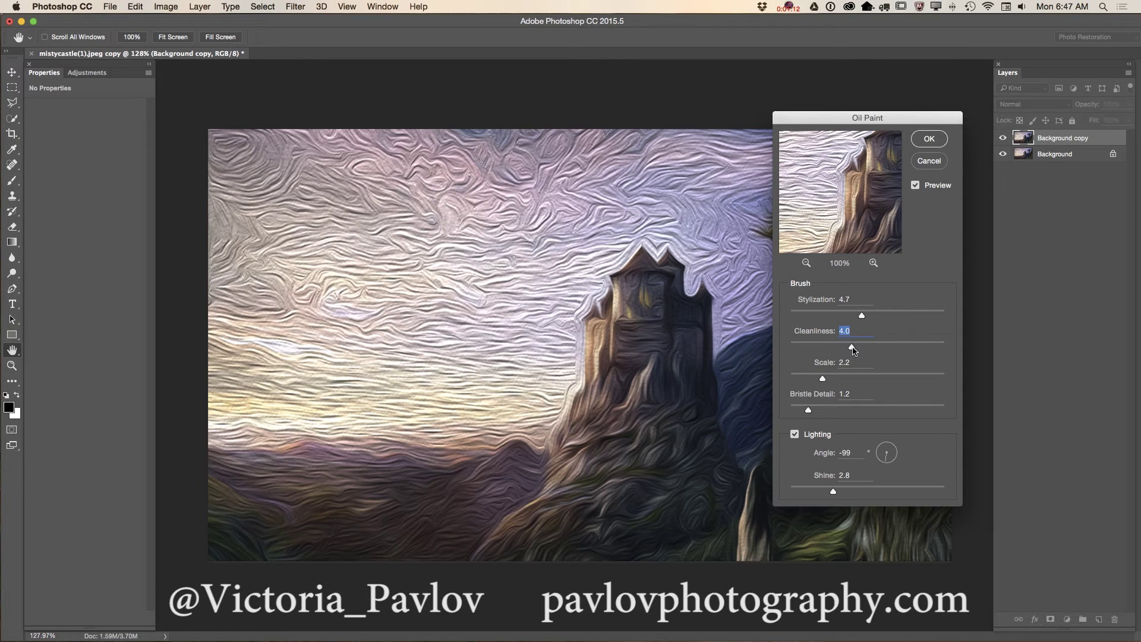
{"action": "left_click_drag", "start_coordinate": [852, 350], "coordinate": [859, 351]}
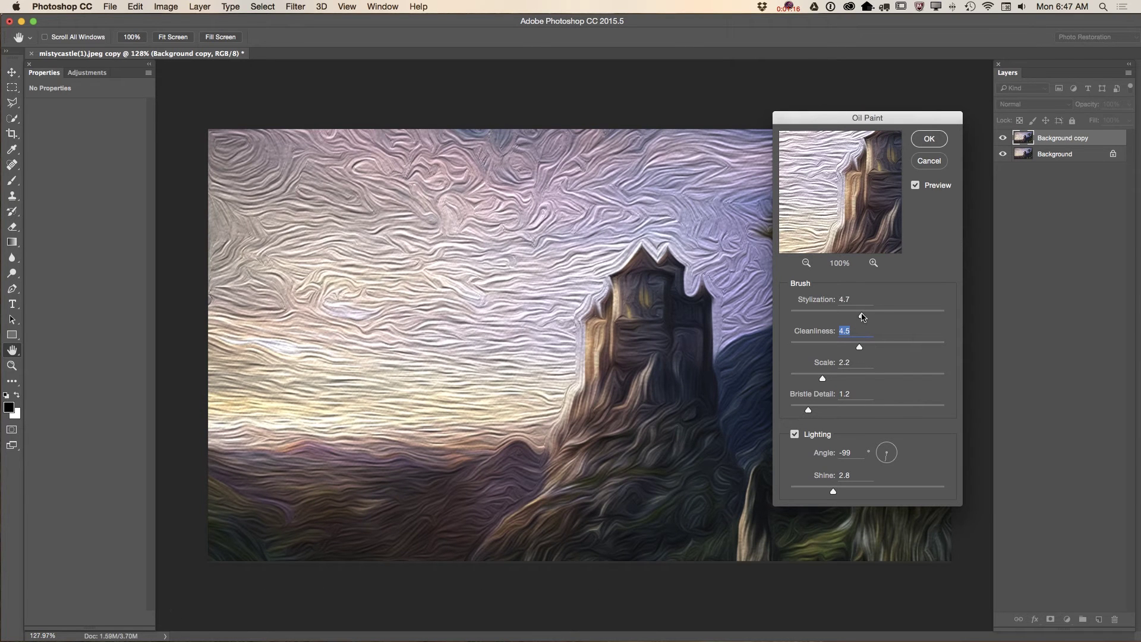
{"action": "left_click_drag", "start_coordinate": [861, 312], "coordinate": [853, 315]}
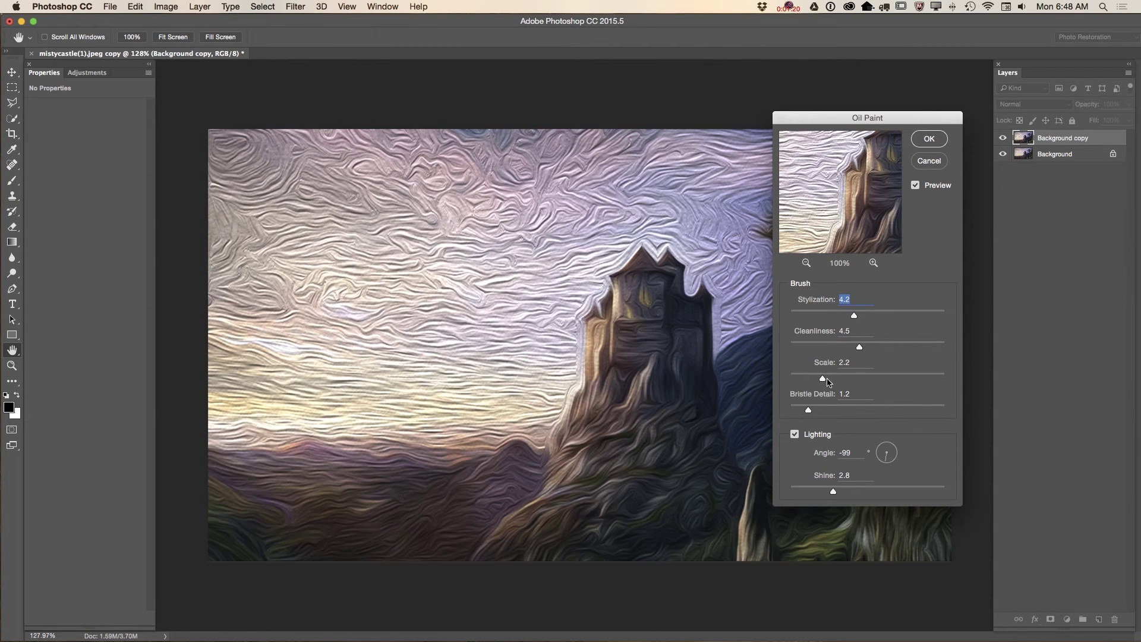
{"action": "left_click_drag", "start_coordinate": [824, 379], "coordinate": [834, 381]}
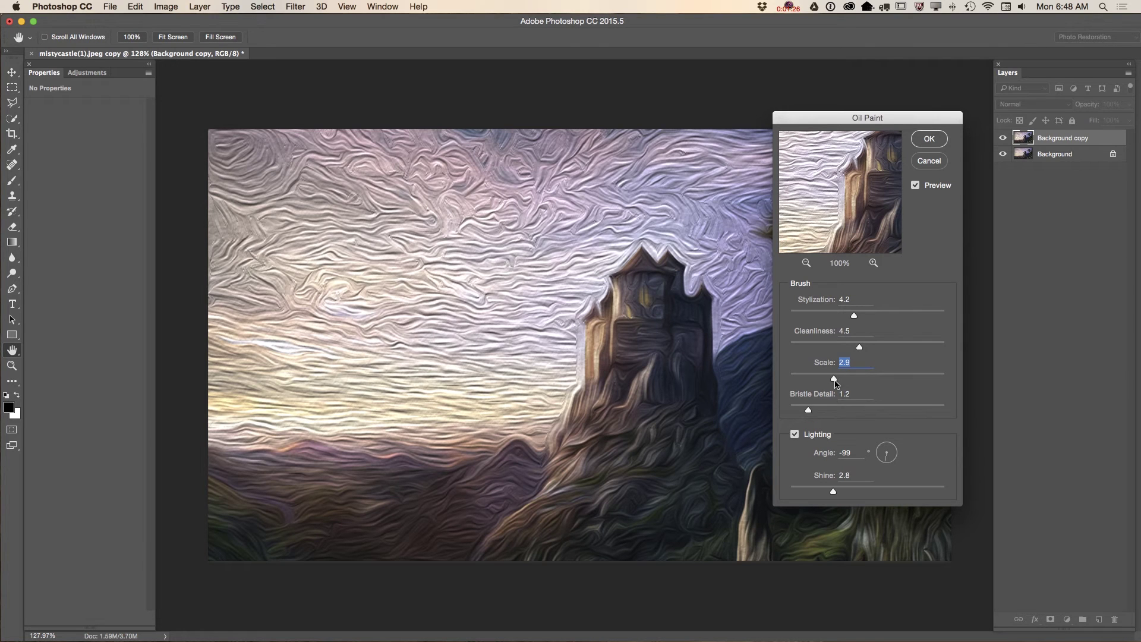
{"action": "left_click_drag", "start_coordinate": [808, 410], "coordinate": [804, 411]}
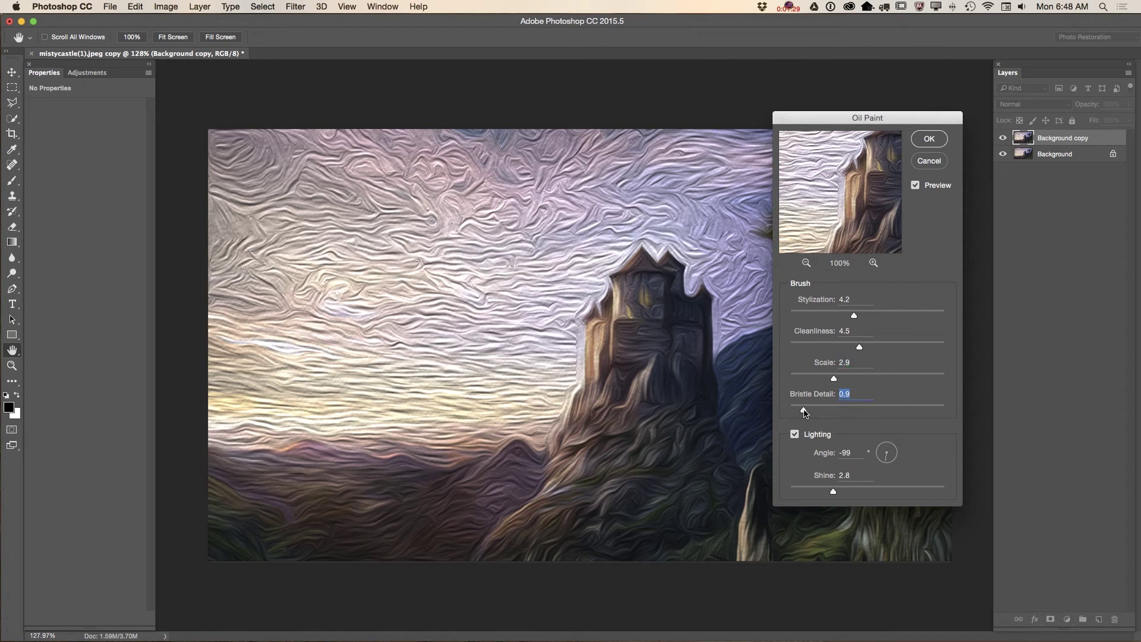
{"action": "left_click", "coordinate": [883, 458]}
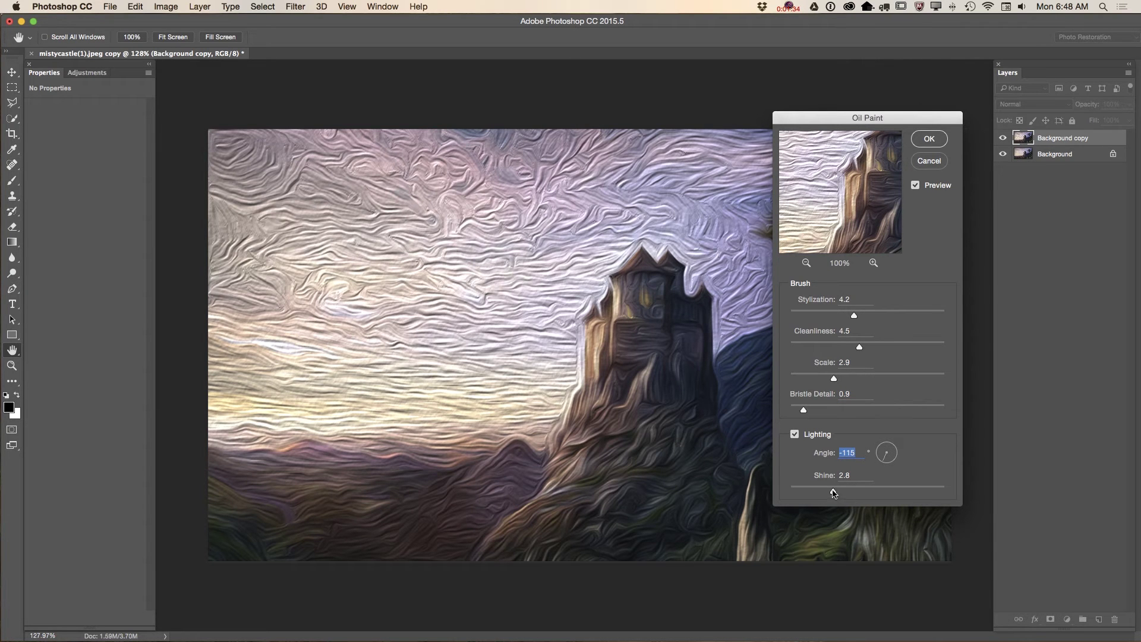
{"action": "left_click_drag", "start_coordinate": [833, 492], "coordinate": [803, 492]}
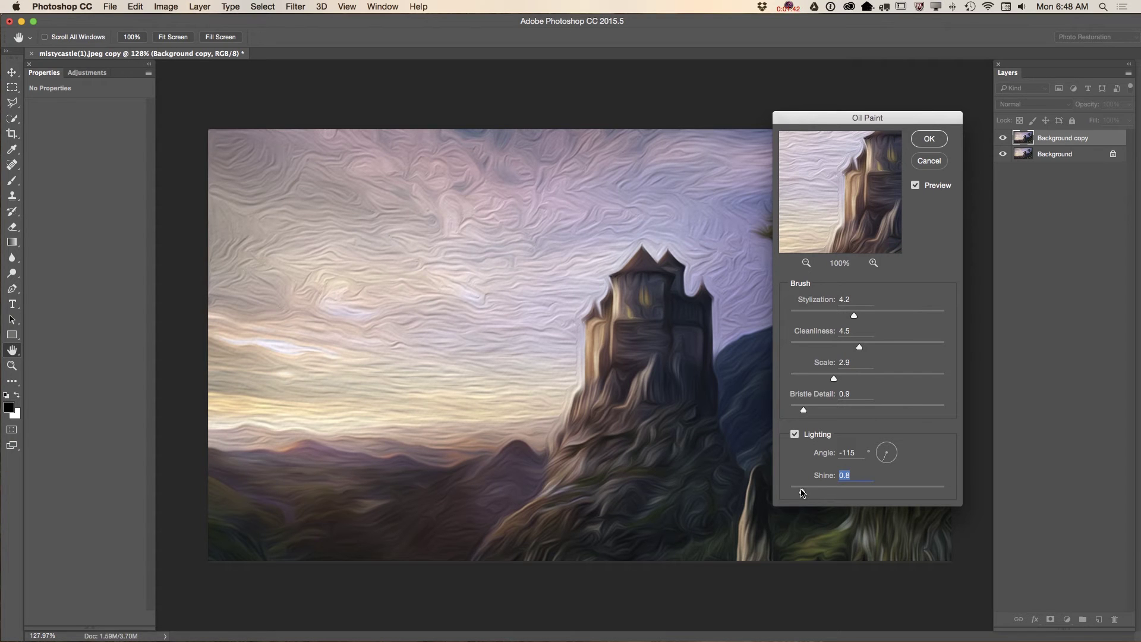
{"action": "left_click_drag", "start_coordinate": [803, 492], "coordinate": [810, 494]}
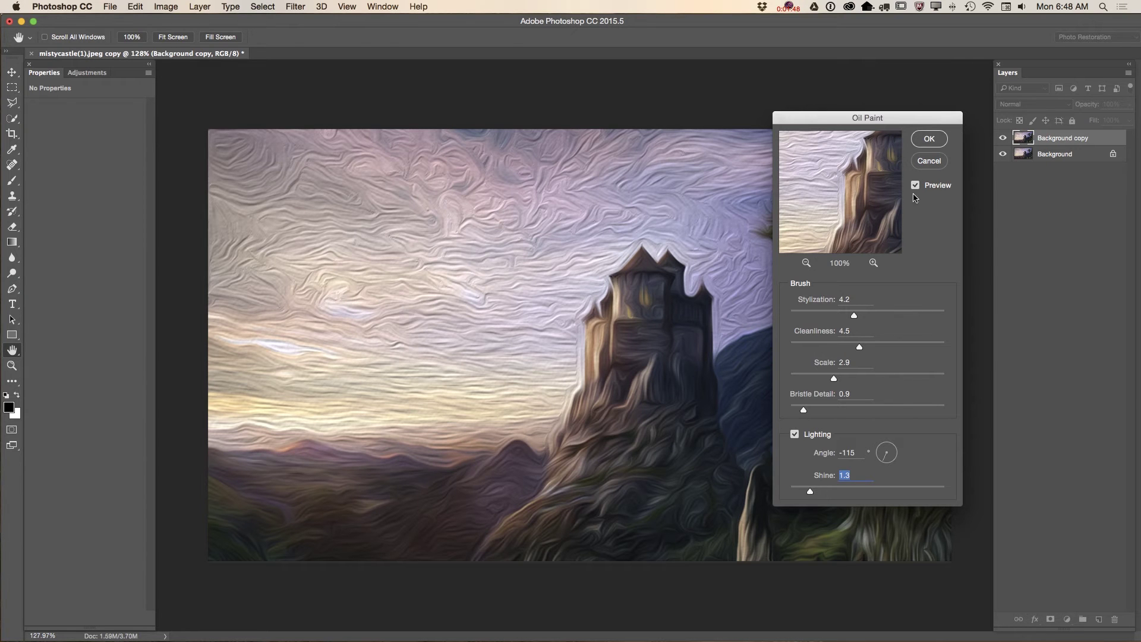
{"action": "left_click", "coordinate": [929, 142]}
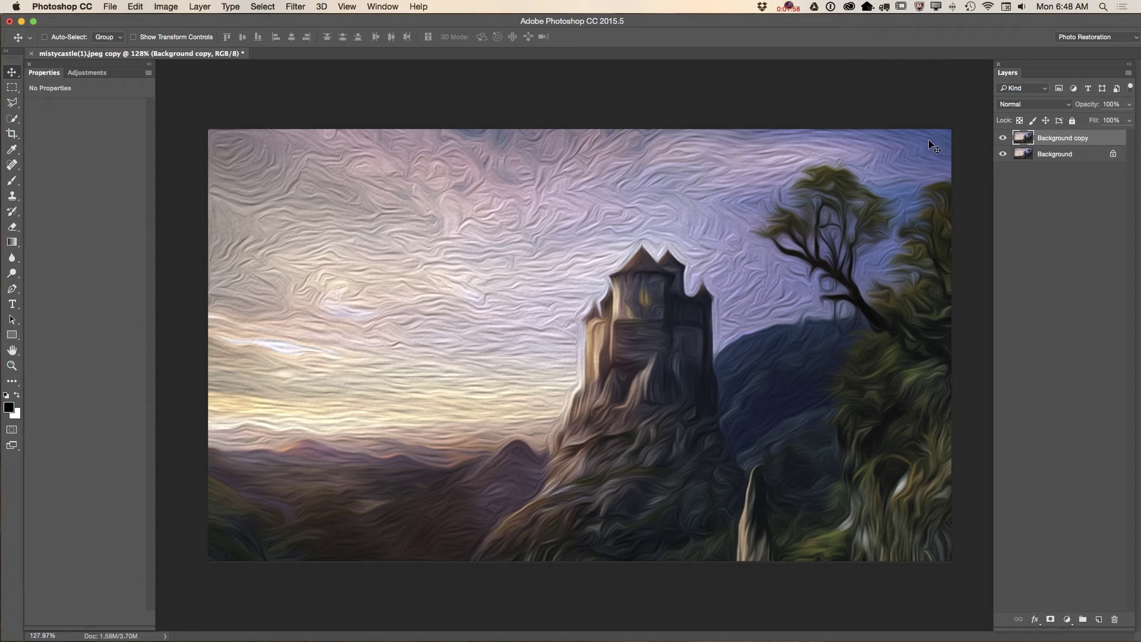
Step: Compare the oil-painted Background copy with the original, then duplicate it as Background copy 2
{"action": "left_click", "coordinate": [1003, 138]}
{"action": "left_click", "coordinate": [1003, 139]}
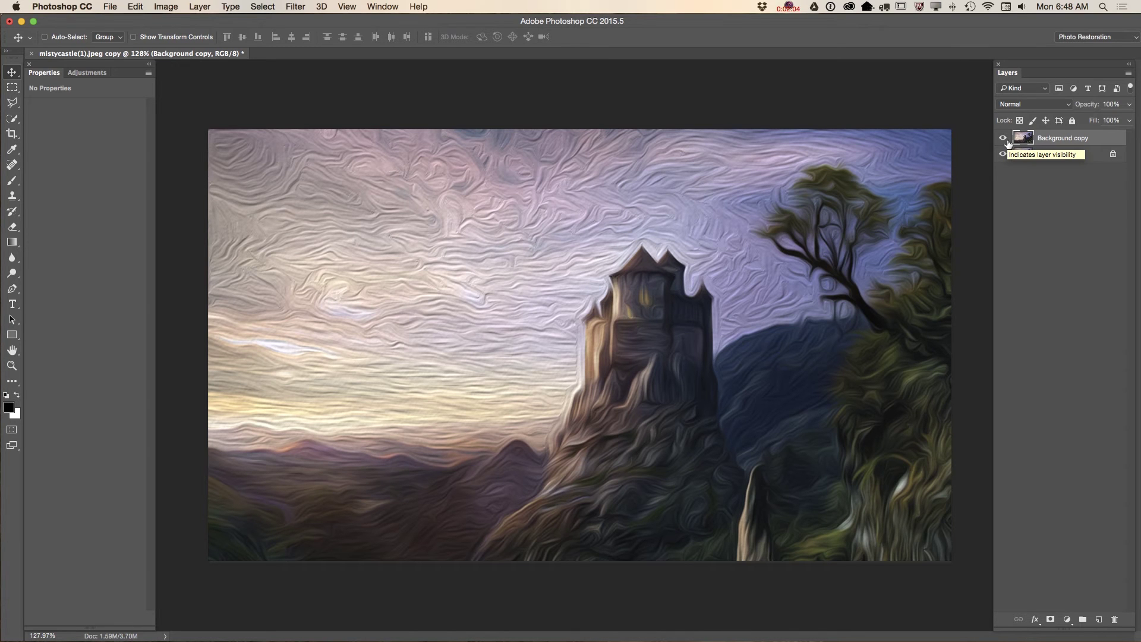
{"action": "left_click_drag", "start_coordinate": [1076, 142], "coordinate": [1096, 619]}
Step: Apply Oil Paint with Stylization 5.4, Cleanliness 2.3, Scale 4.5, Bristle 0.5, Angle 157, Shine 2.2
{"action": "left_click", "coordinate": [296, 7]}
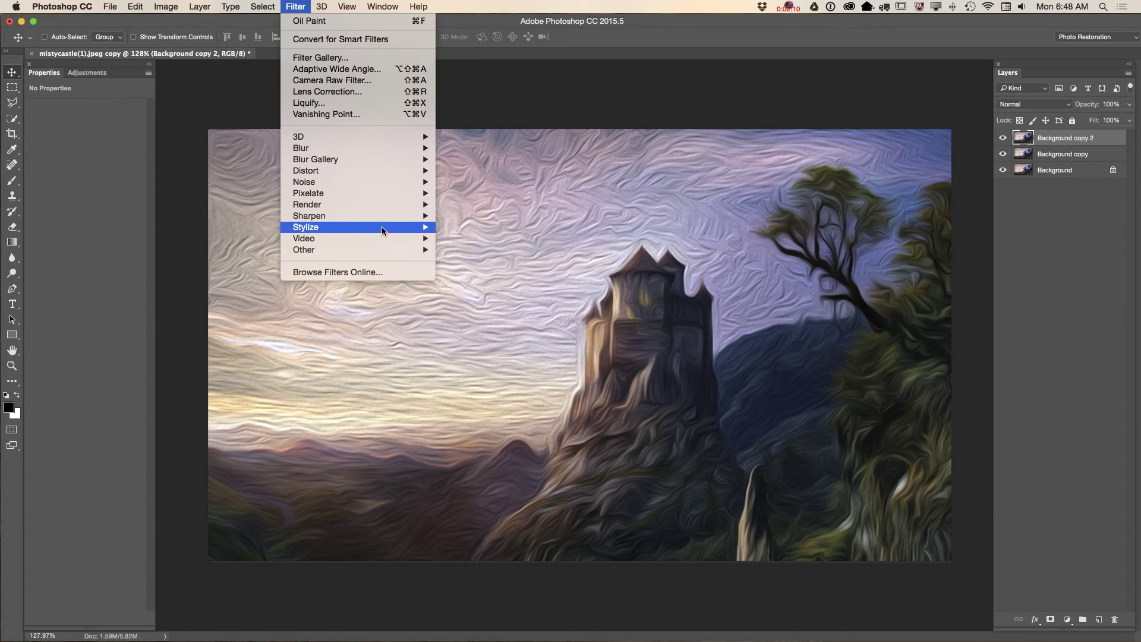
{"action": "mouse_move", "coordinate": [381, 231]}
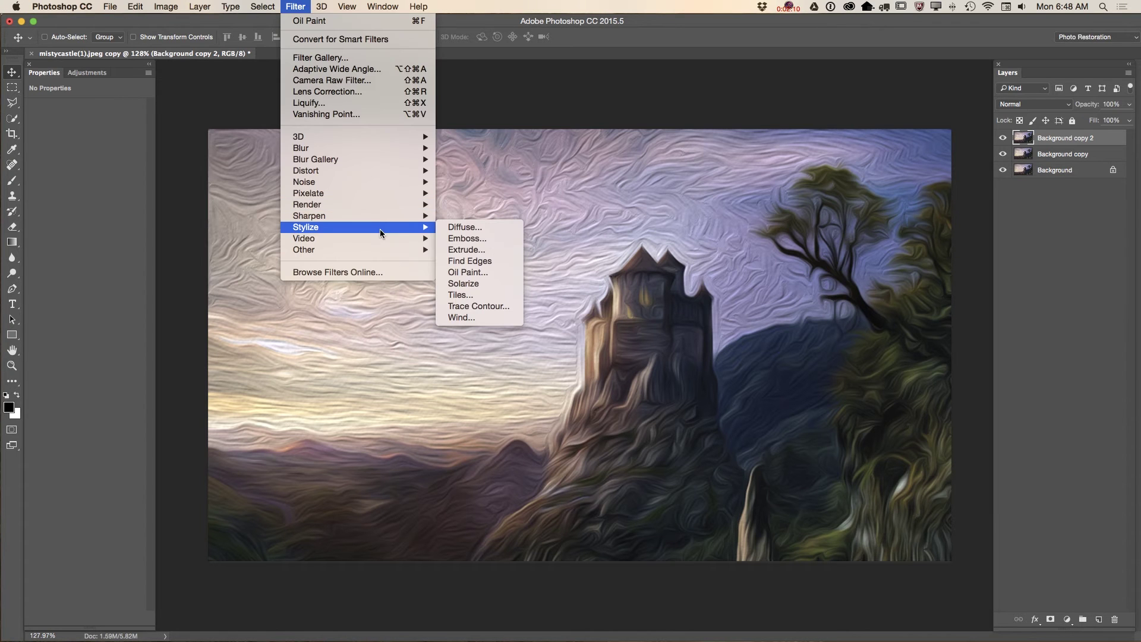
{"action": "left_click", "coordinate": [459, 272]}
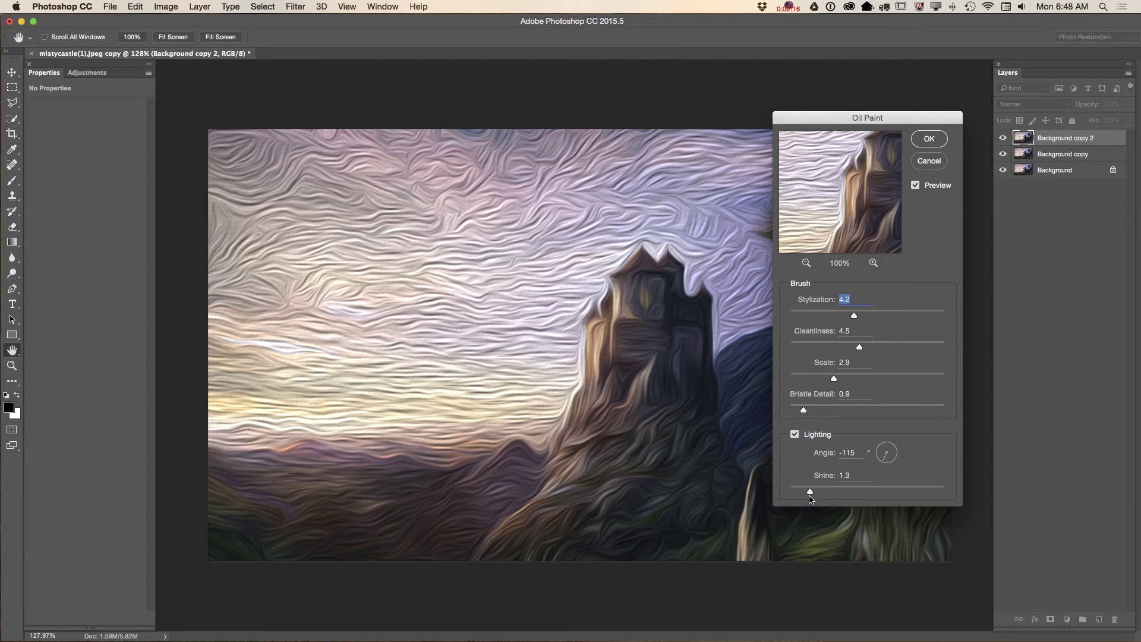
{"action": "left_click_drag", "start_coordinate": [810, 491], "coordinate": [823, 493]}
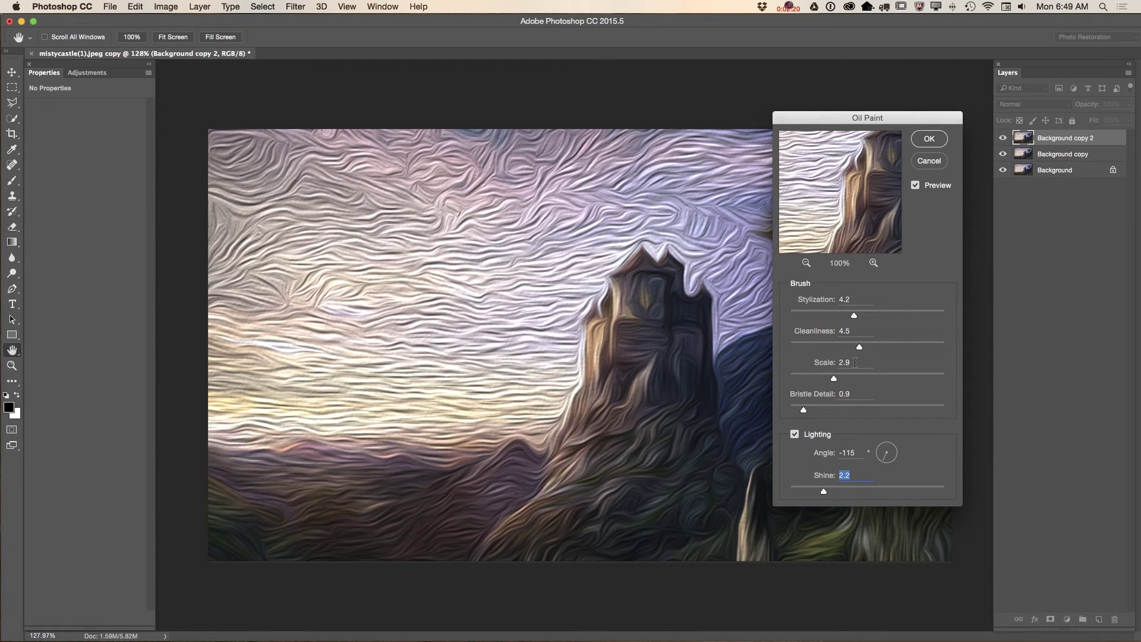
{"action": "left_click_drag", "start_coordinate": [833, 379], "coordinate": [820, 410]}
{"action": "left_click_drag", "start_coordinate": [854, 314], "coordinate": [902, 316]}
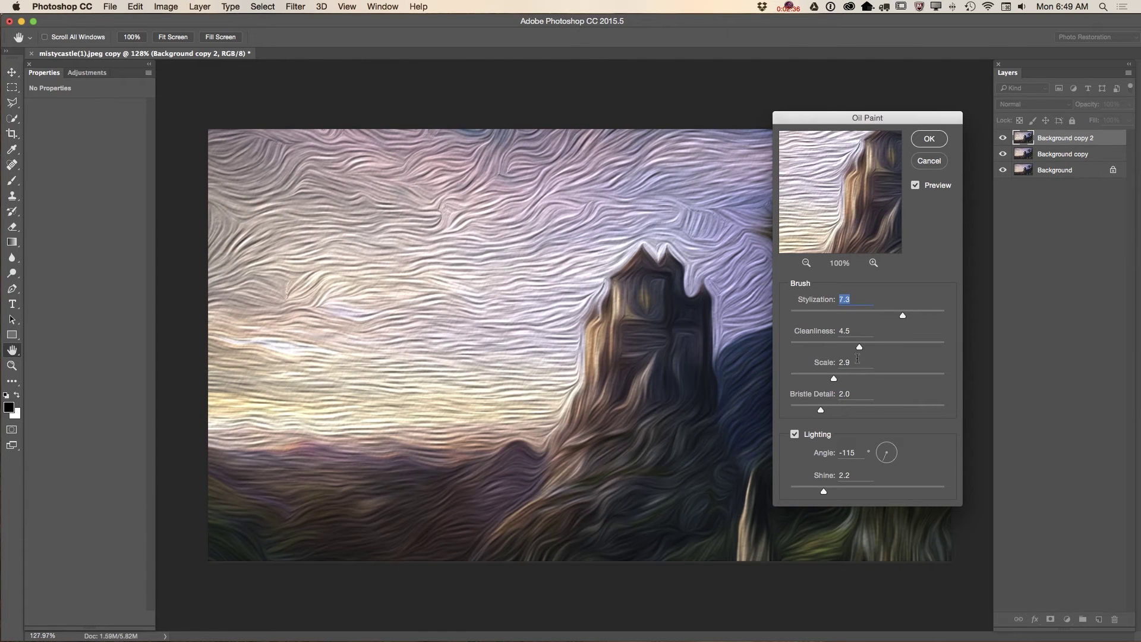
{"action": "mouse_move", "coordinate": [864, 348]}
{"action": "left_mouse_down"}
{"action": "mouse_move", "coordinate": [877, 349]}
{"action": "mouse_move", "coordinate": [835, 349]}
{"action": "mouse_move", "coordinate": [825, 380]}
{"action": "mouse_move", "coordinate": [853, 381]}
{"action": "mouse_move", "coordinate": [837, 379]}
{"action": "left_mouse_up"}
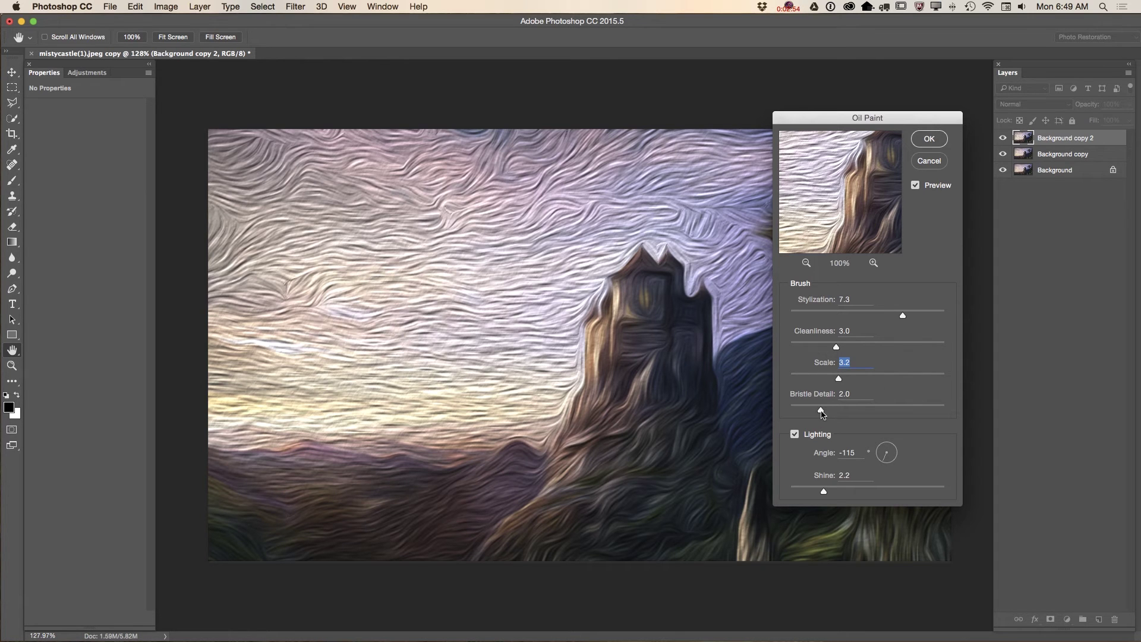
{"action": "left_click_drag", "start_coordinate": [822, 414], "coordinate": [798, 413]}
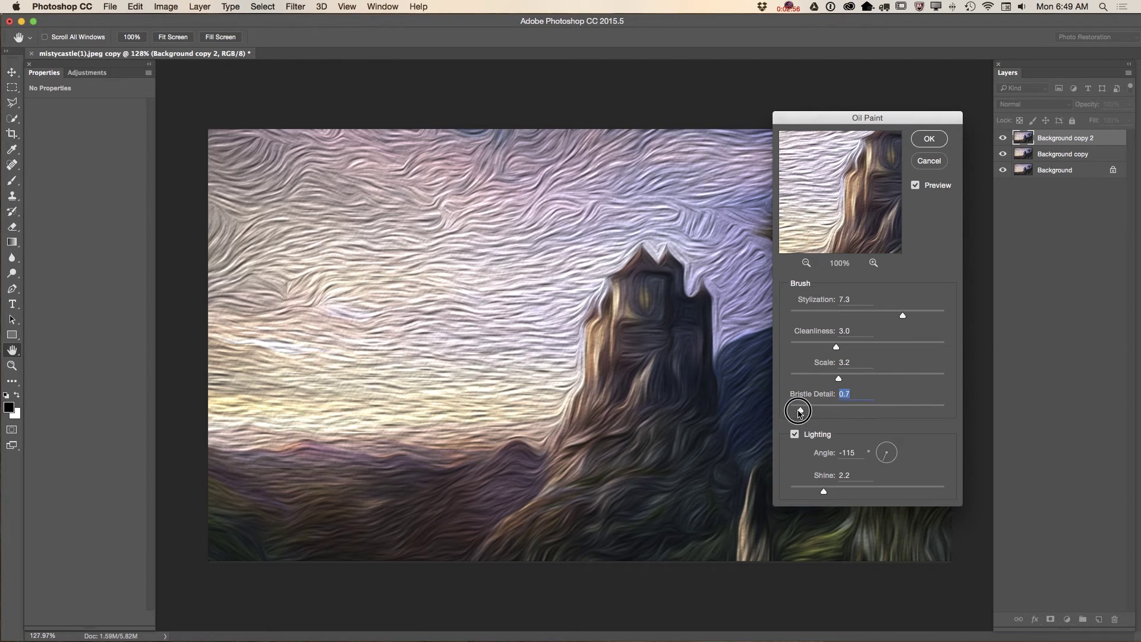
{"action": "left_click", "coordinate": [882, 452]}
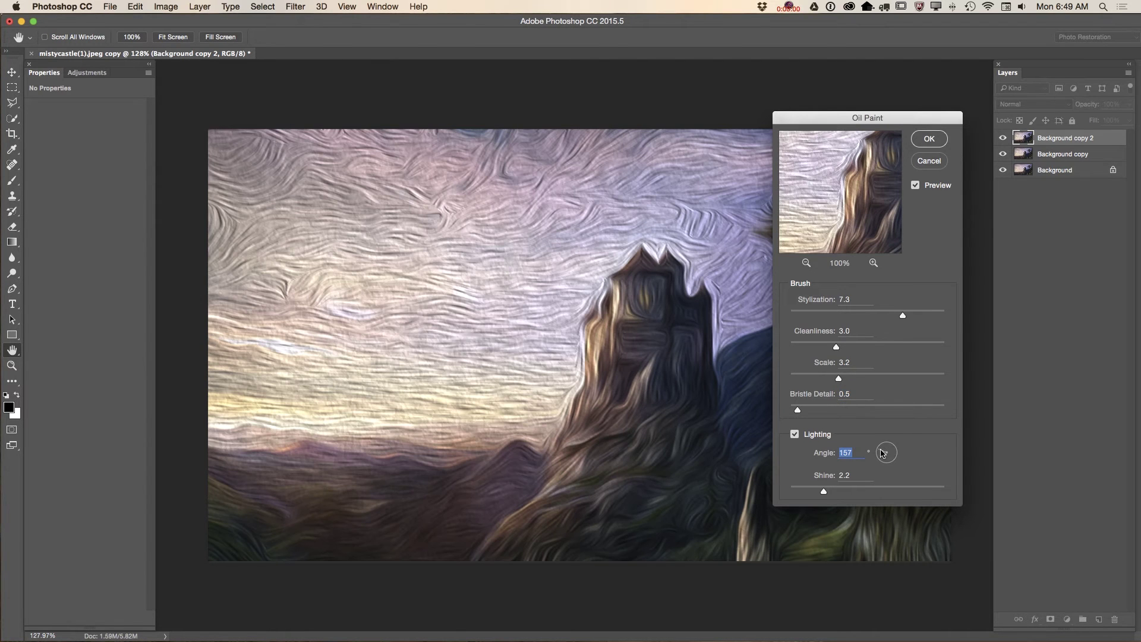
{"action": "left_click_drag", "start_coordinate": [903, 316], "coordinate": [861, 375]}
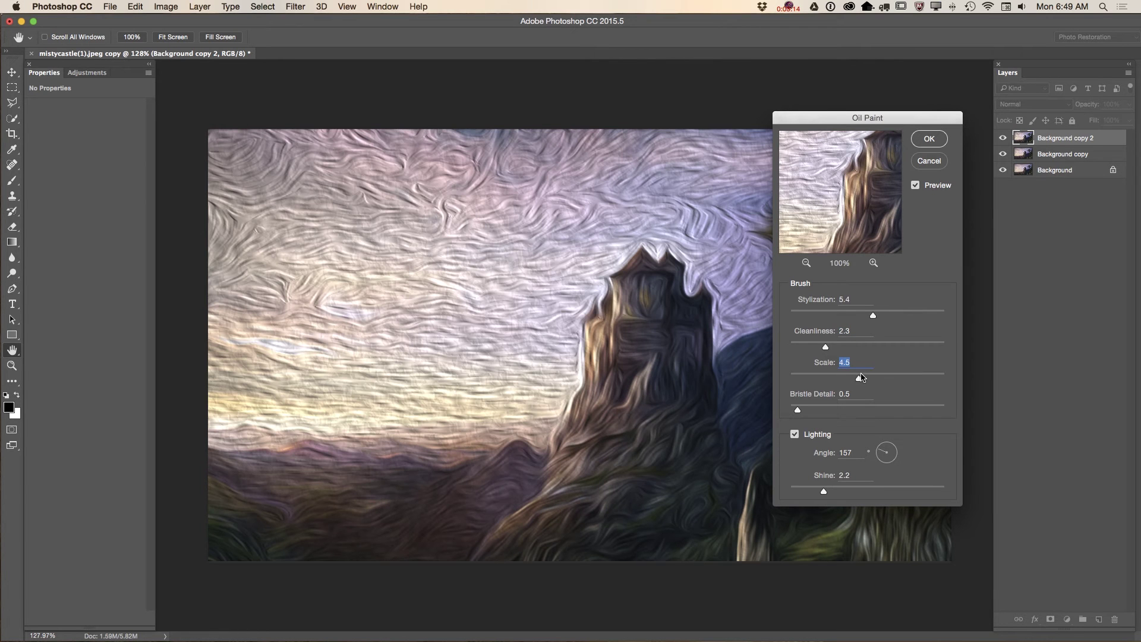
{"action": "left_click", "coordinate": [928, 140]}
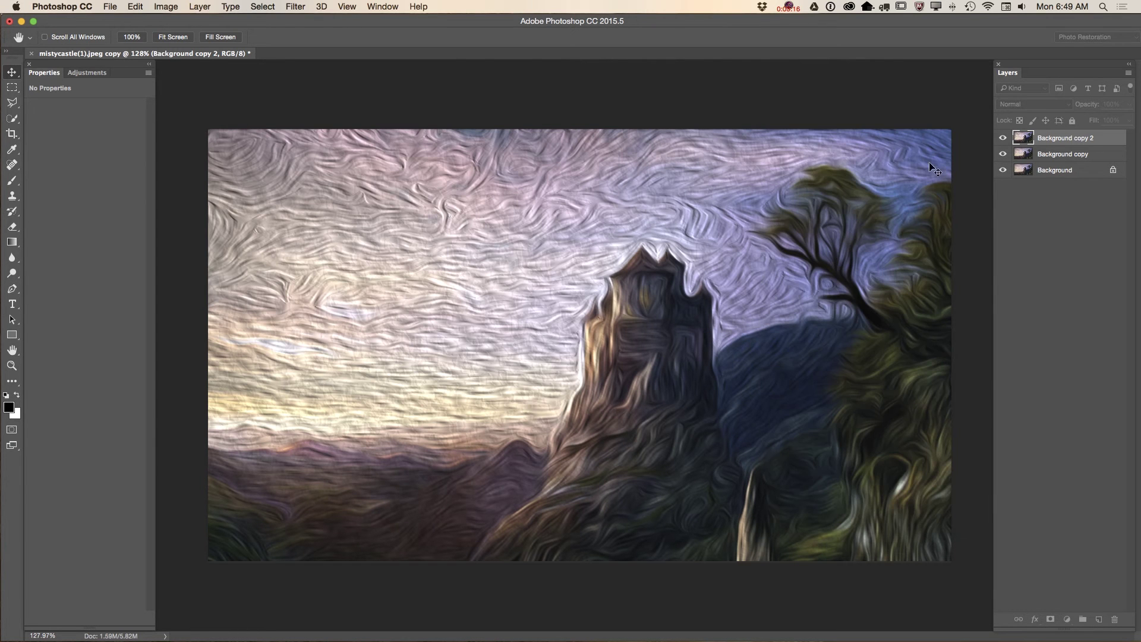
Step: Hide Background copy and duplicate Background copy 2 as Background copy 3
{"action": "left_click", "coordinate": [1002, 154]}
{"action": "left_click", "coordinate": [1002, 138]}
{"action": "left_click", "coordinate": [1002, 138]}
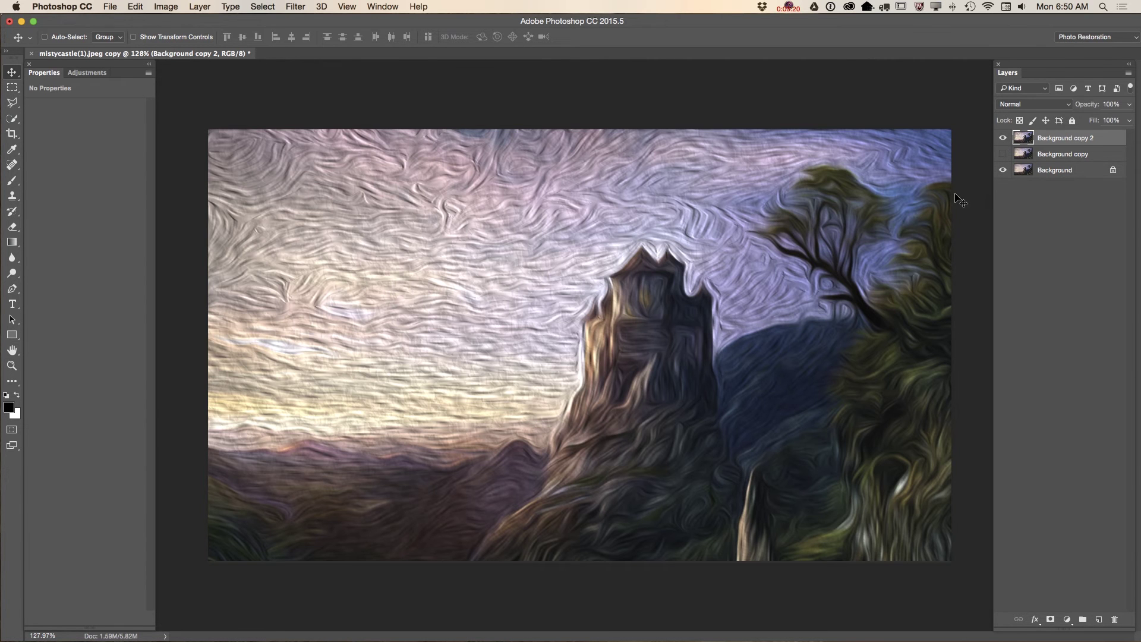
{"action": "left_click_drag", "start_coordinate": [1093, 138], "coordinate": [1099, 619]}
Step: In Camera Raw, set Exposure +0.55, Highlights -49, Shadows +32 and Clarity +33
{"action": "left_click", "coordinate": [292, 6]}
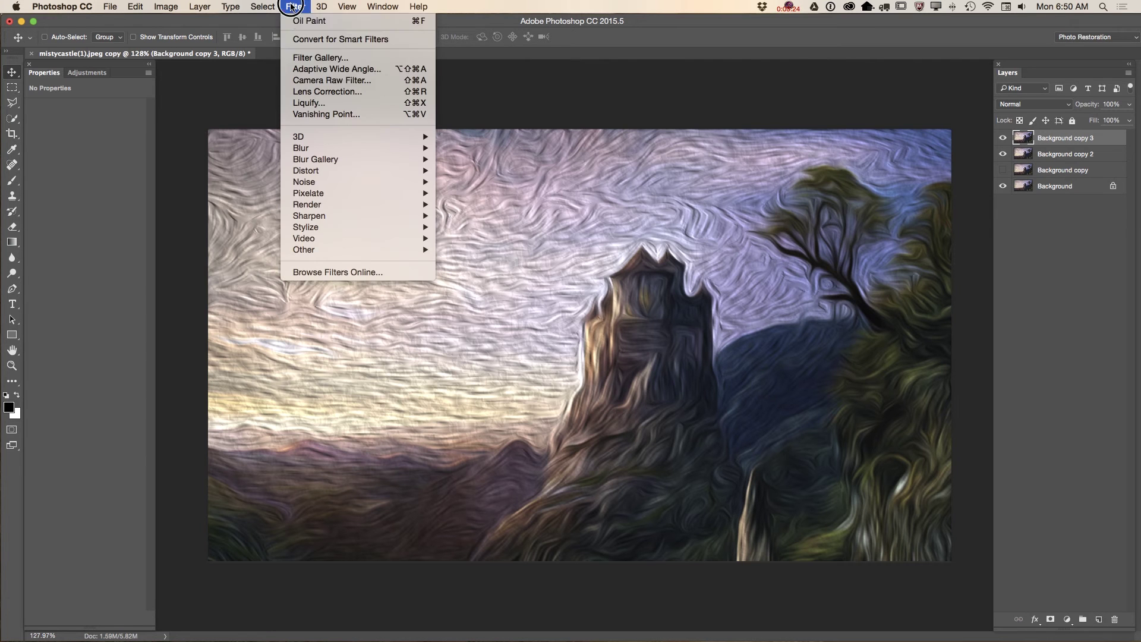
{"action": "left_click", "coordinate": [307, 81]}
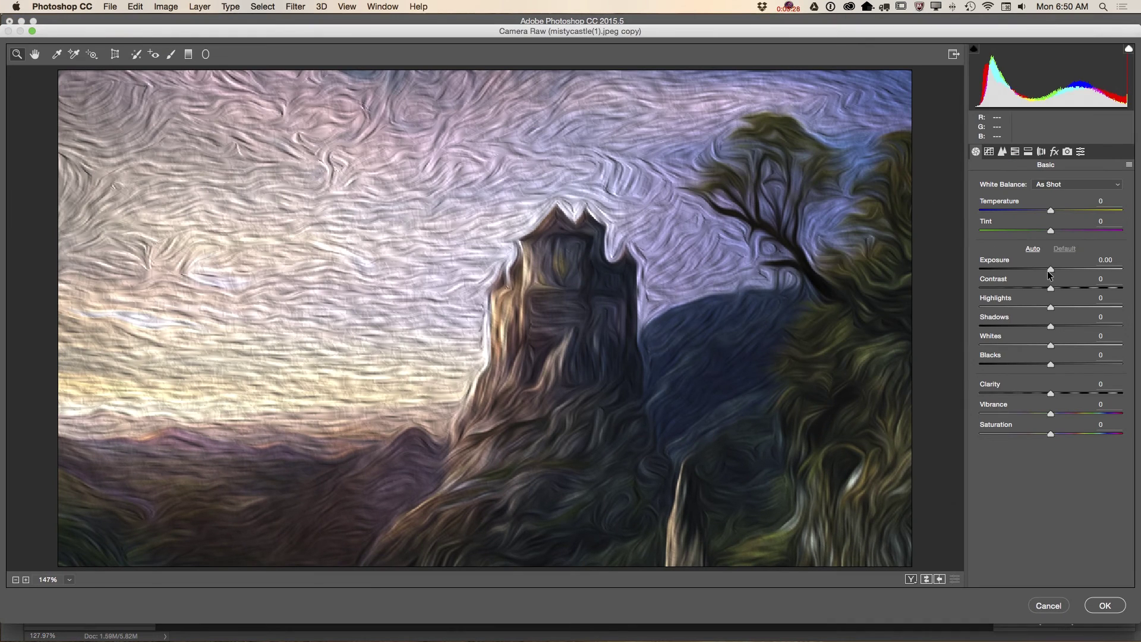
{"action": "left_click_drag", "start_coordinate": [1049, 271], "coordinate": [1023, 365]}
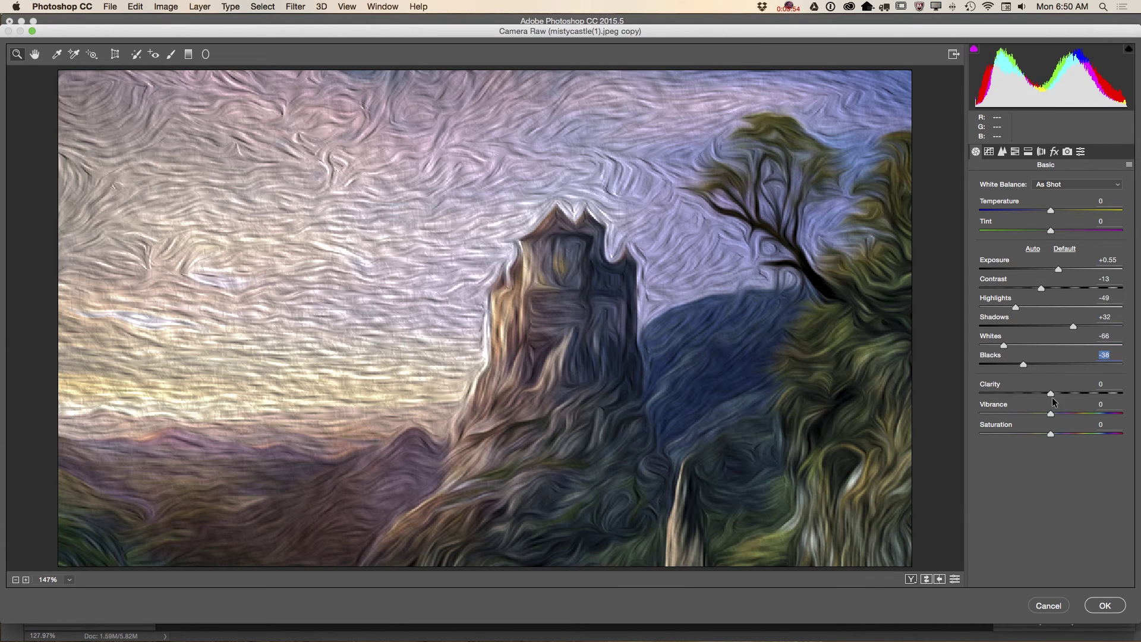
{"action": "left_click_drag", "start_coordinate": [1050, 391], "coordinate": [1075, 390]}
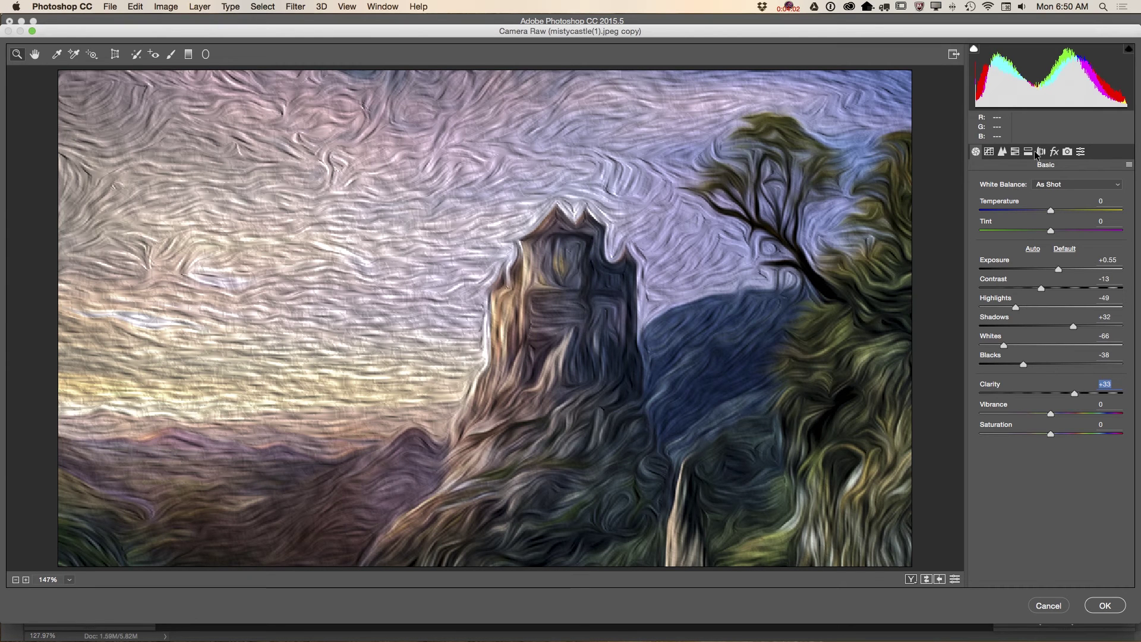
Step: Add Dehaze +27 and Luminance noise reduction 23
{"action": "left_click", "coordinate": [1054, 152]}
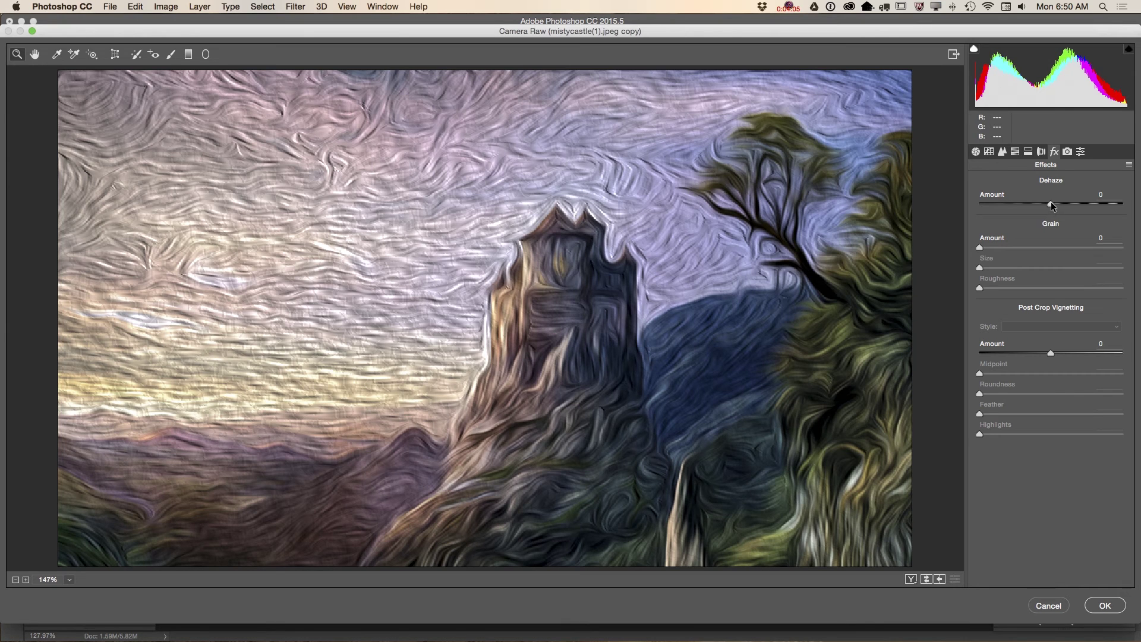
{"action": "left_click_drag", "start_coordinate": [1050, 203], "coordinate": [1072, 205]}
{"action": "left_click", "coordinate": [1002, 151]}
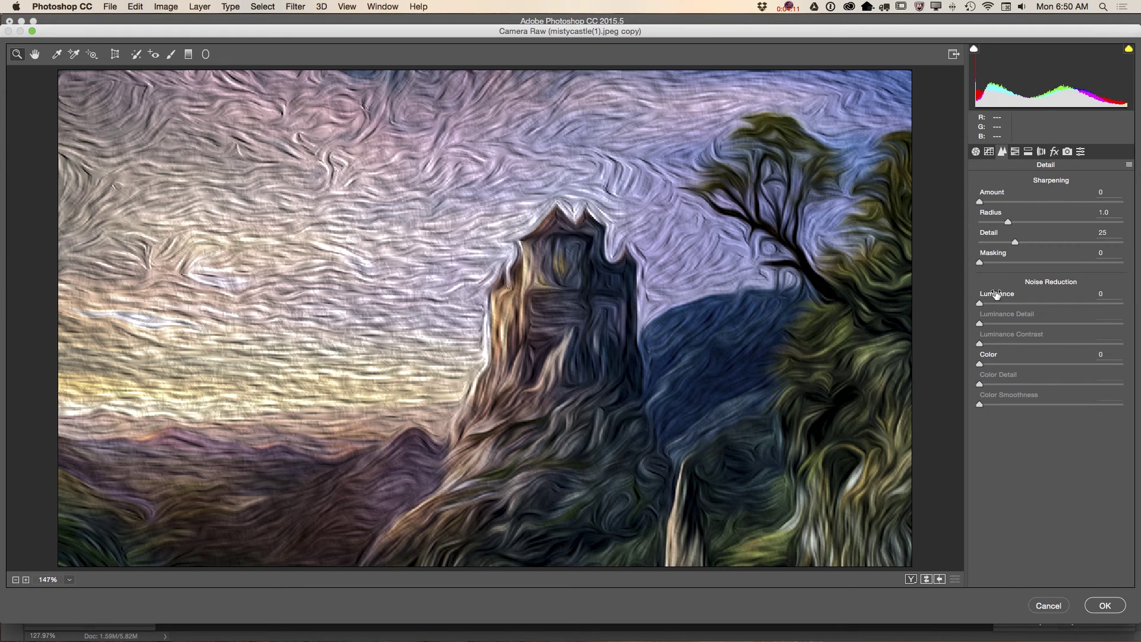
{"action": "left_click_drag", "start_coordinate": [979, 303], "coordinate": [1016, 309]}
Step: Commit the Camera Raw edits, hide Background copy 2, and compare Background copy 3 against the original
{"action": "left_click", "coordinate": [1094, 603]}
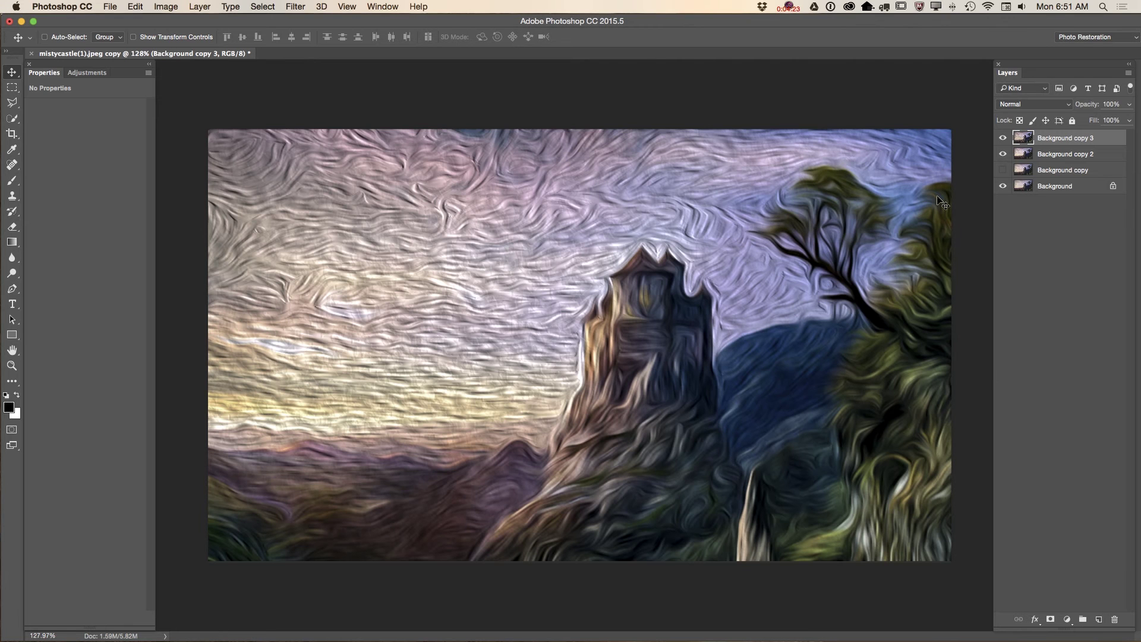
{"action": "left_click", "coordinate": [1002, 154]}
{"action": "left_click", "coordinate": [1002, 138]}
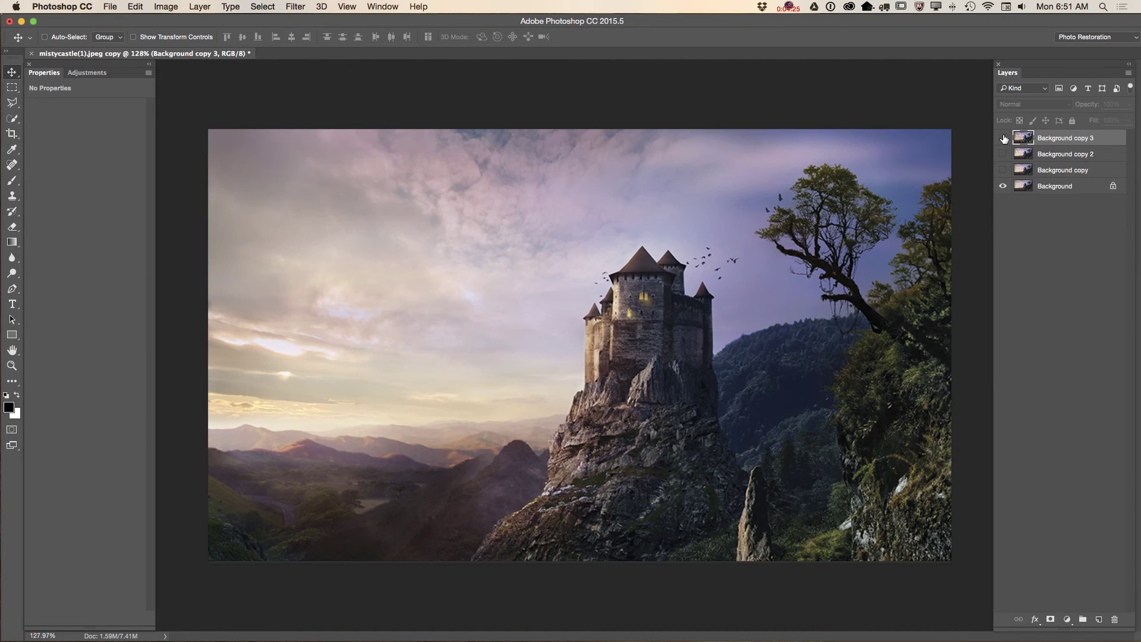
{"action": "left_click", "coordinate": [1003, 138]}
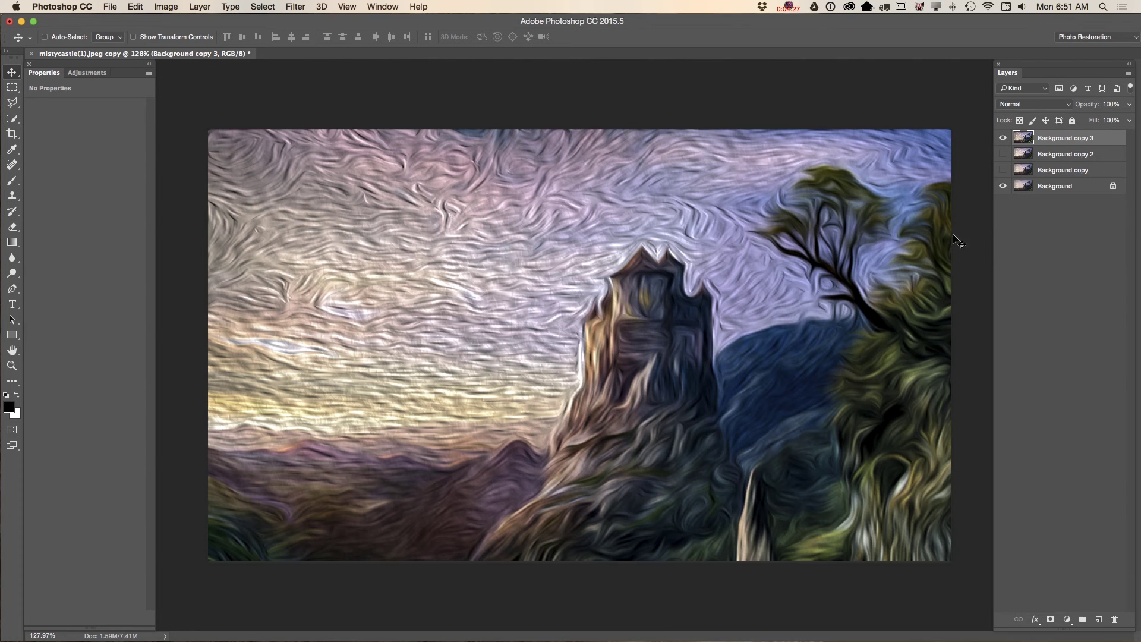
{"action": "left_click", "coordinate": [77, 74]}
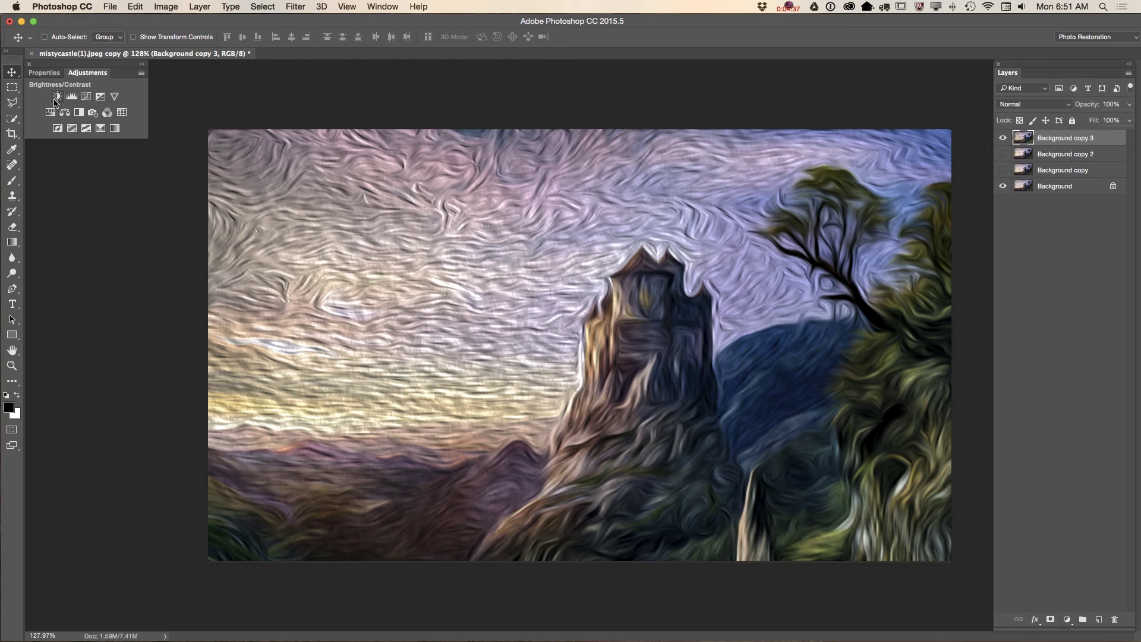
Step: Add a Brightness/Contrast layer with Brightness 26 and Contrast -3
{"action": "left_click", "coordinate": [56, 99]}
{"action": "mouse_move", "coordinate": [82, 141]}
{"action": "left_mouse_down"}
{"action": "mouse_move", "coordinate": [96, 141]}
{"action": "mouse_move", "coordinate": [86, 164]}
{"action": "mouse_move", "coordinate": [72, 164]}
{"action": "mouse_move", "coordinate": [82, 162]}
{"action": "left_mouse_up"}
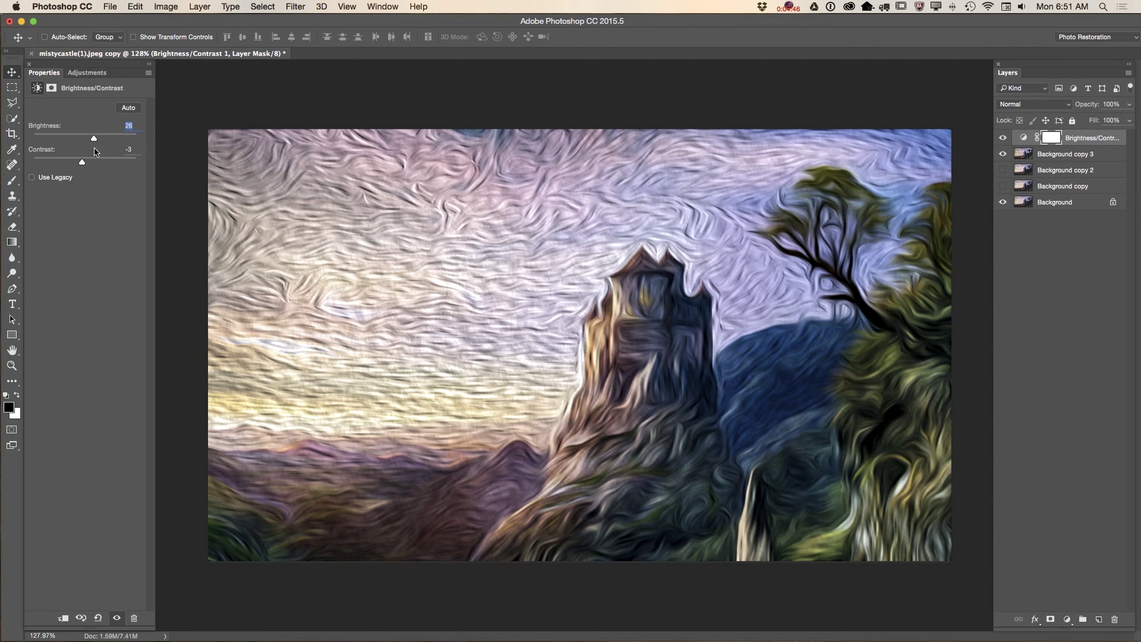
{"action": "left_click", "coordinate": [87, 73]}
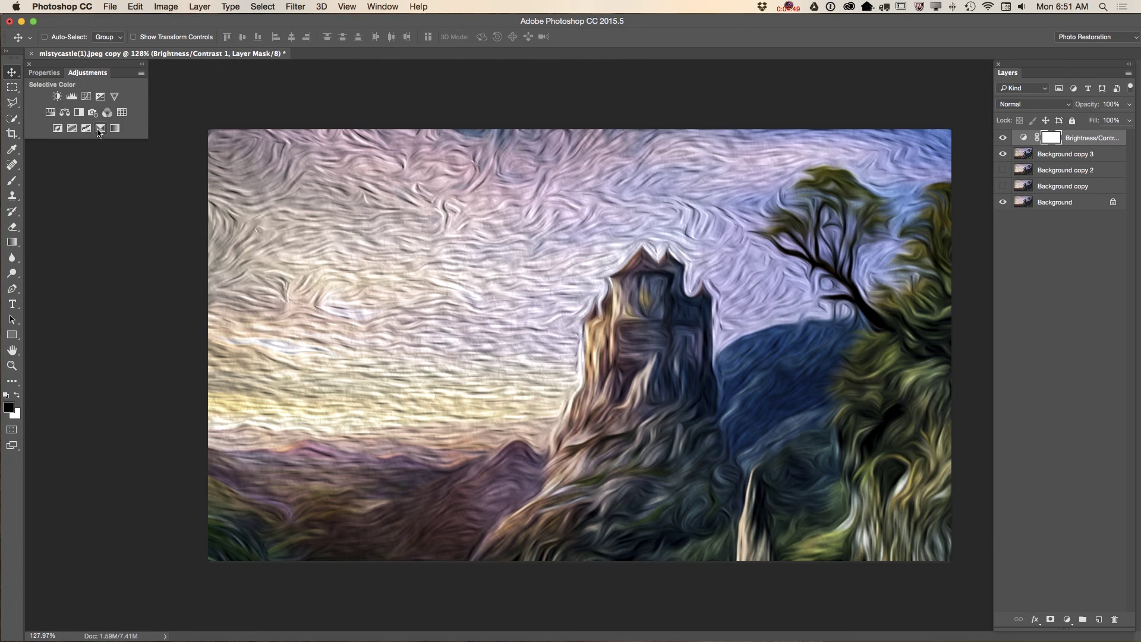
Step: Add a Selective Color layer and adjust the Black amount for Reds and Yellows
{"action": "left_click", "coordinate": [100, 129]}
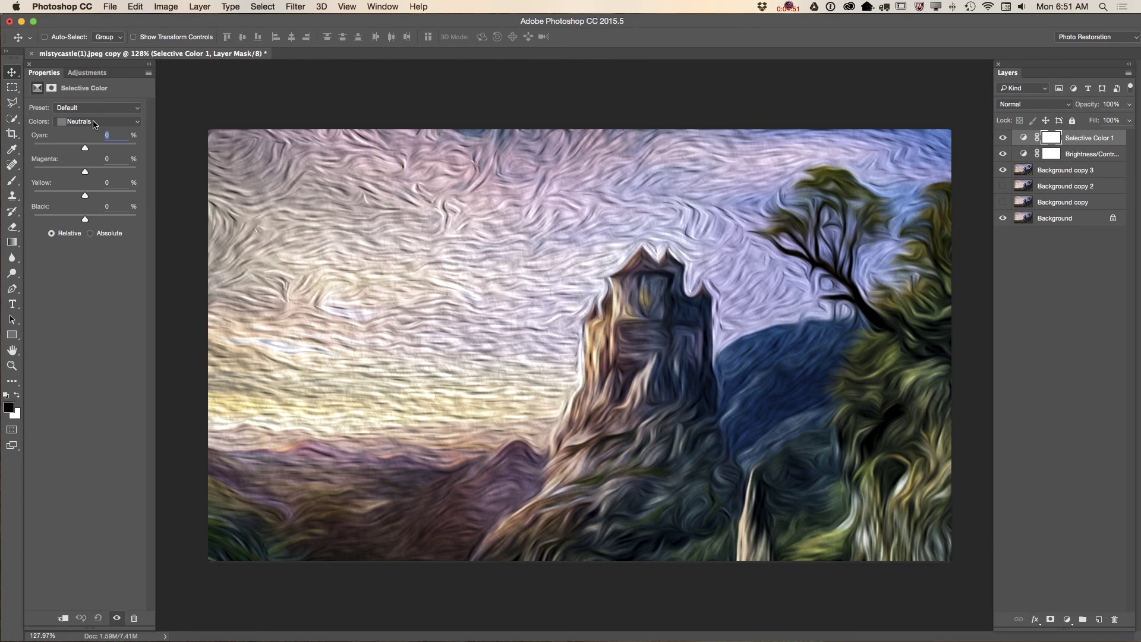
{"action": "left_click", "coordinate": [92, 123]}
{"action": "left_click", "coordinate": [89, 46]}
{"action": "mouse_move", "coordinate": [84, 220]}
{"action": "left_mouse_down"}
{"action": "mouse_move", "coordinate": [107, 221]}
{"action": "mouse_move", "coordinate": [60, 218]}
{"action": "mouse_move", "coordinate": [105, 220]}
{"action": "left_mouse_up"}
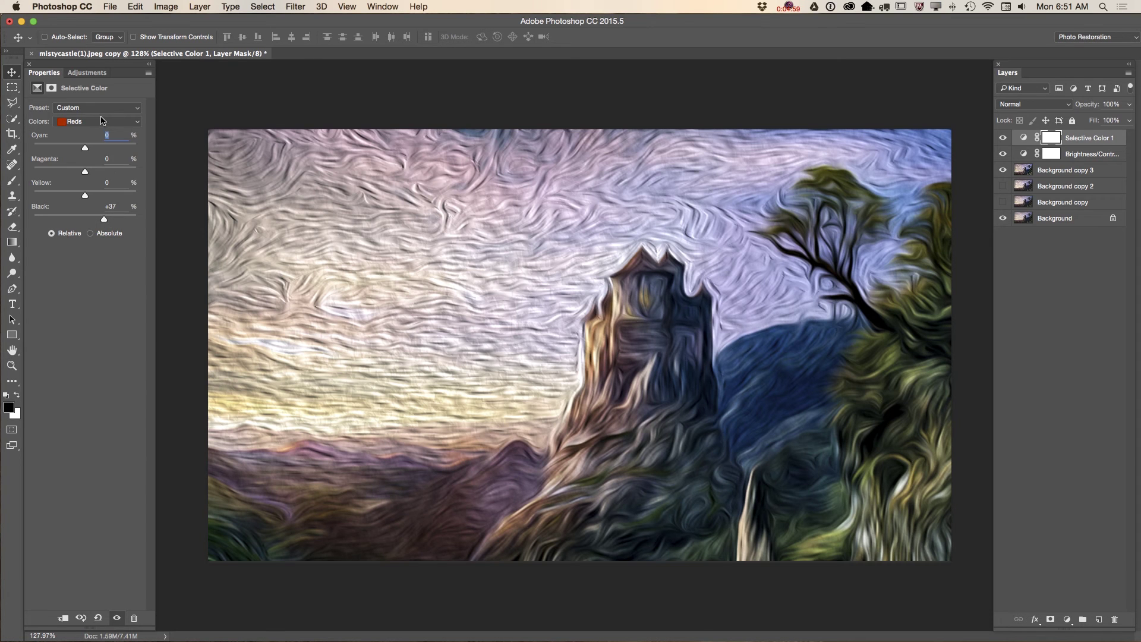
{"action": "left_click", "coordinate": [102, 122]}
{"action": "left_click", "coordinate": [95, 127]}
{"action": "left_click_drag", "start_coordinate": [85, 220], "coordinate": [60, 225]}
Step: Set the Black amount to +74 for Whites and -8 for Neutrals
{"action": "left_click", "coordinate": [97, 121]}
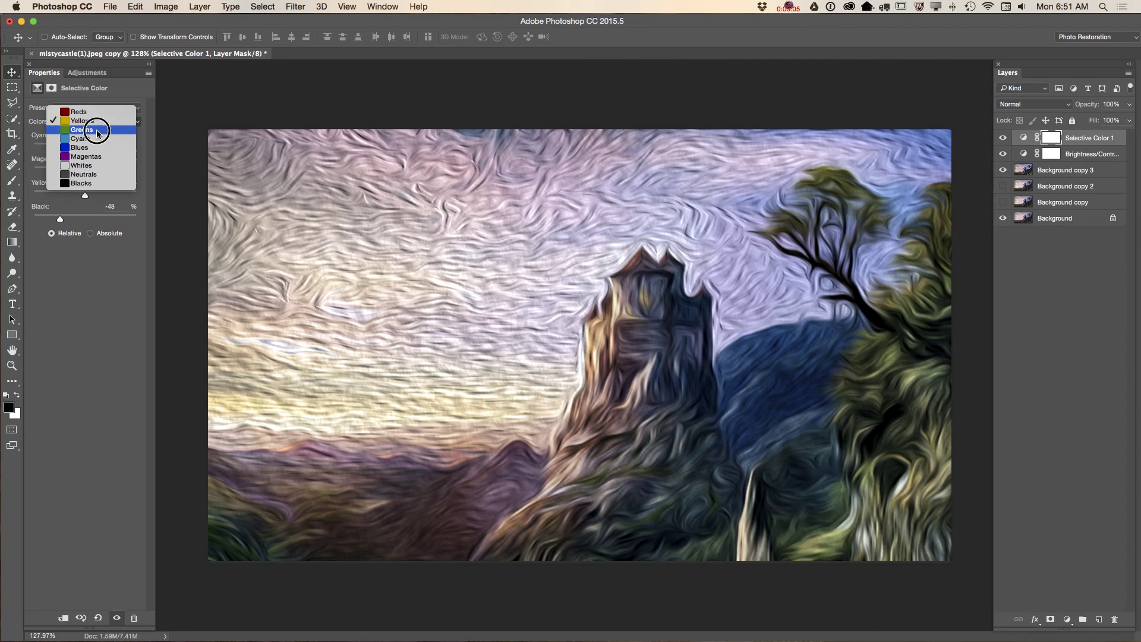
{"action": "left_click", "coordinate": [98, 165]}
{"action": "left_click_drag", "start_coordinate": [87, 223], "coordinate": [123, 224]}
{"action": "left_click", "coordinate": [111, 122]}
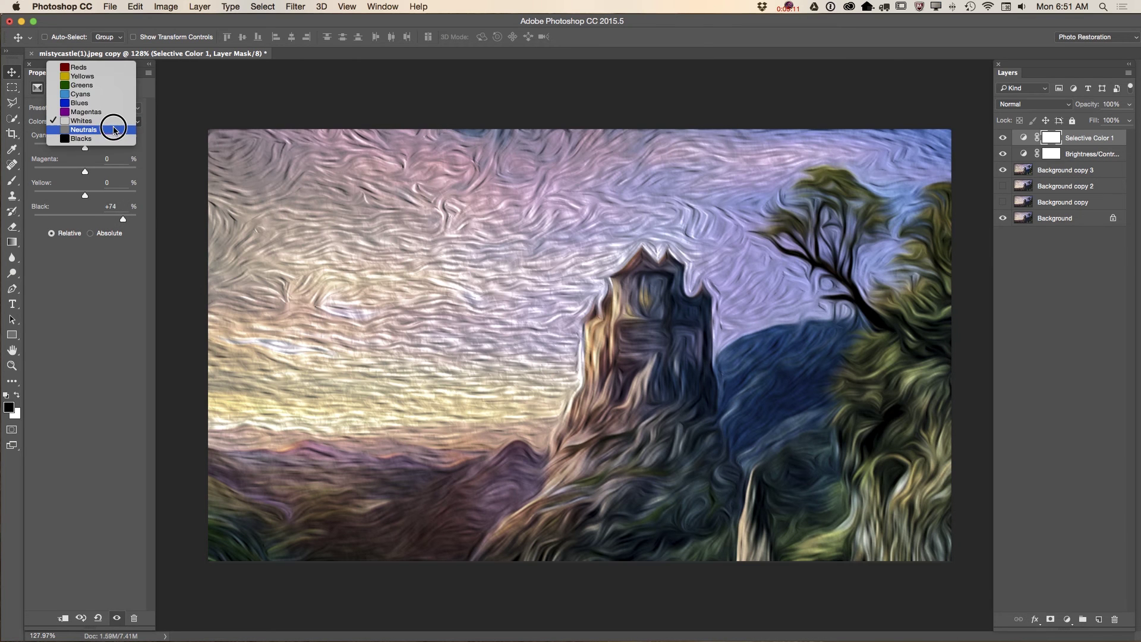
{"action": "left_click", "coordinate": [110, 132]}
{"action": "left_click_drag", "start_coordinate": [94, 219], "coordinate": [82, 221]}
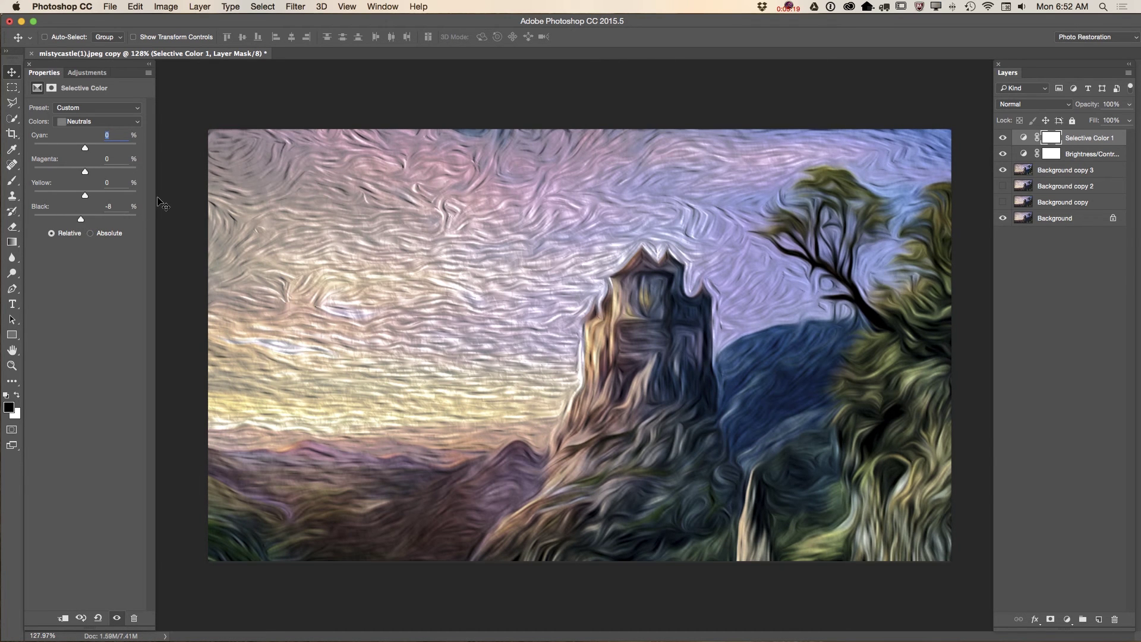
Step: Add a Curves layer lifting the midtones, with a shadow point at input 21, output 20
{"action": "left_click", "coordinate": [86, 74]}
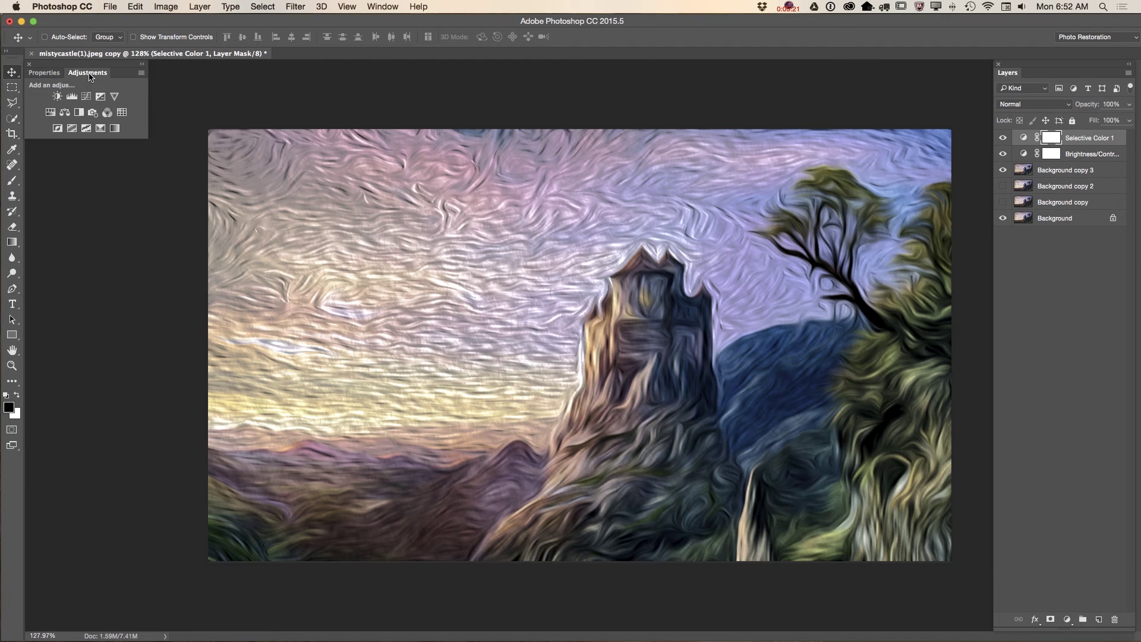
{"action": "left_click", "coordinate": [87, 97]}
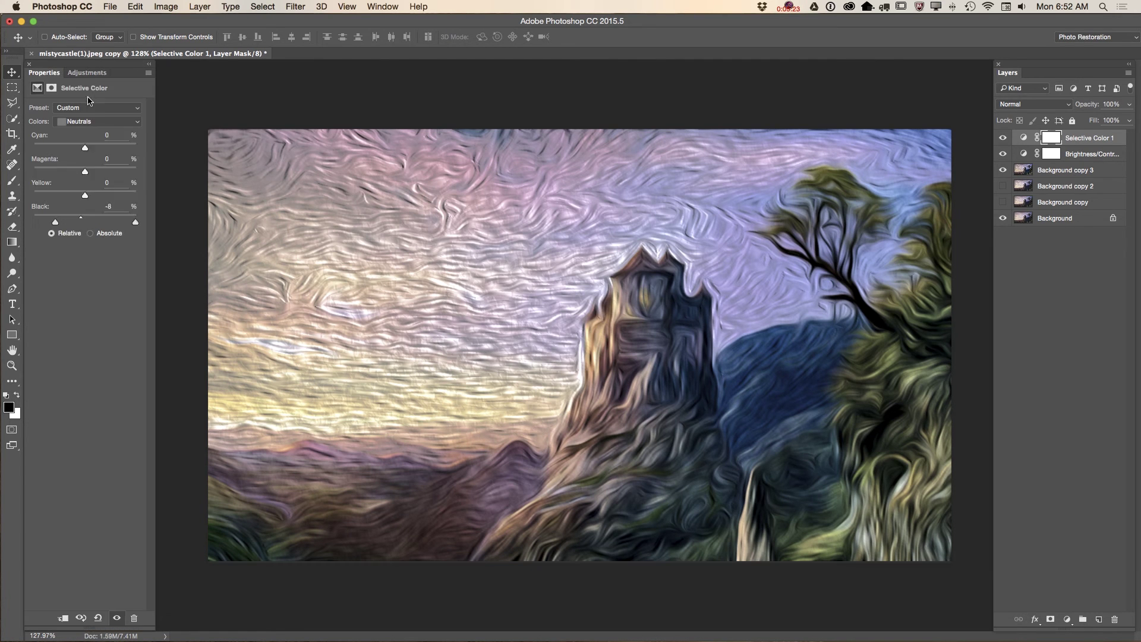
{"action": "left_click", "coordinate": [117, 159]}
{"action": "left_click_drag", "start_coordinate": [116, 159], "coordinate": [118, 152]}
{"action": "left_click_drag", "start_coordinate": [69, 197], "coordinate": [73, 198]}
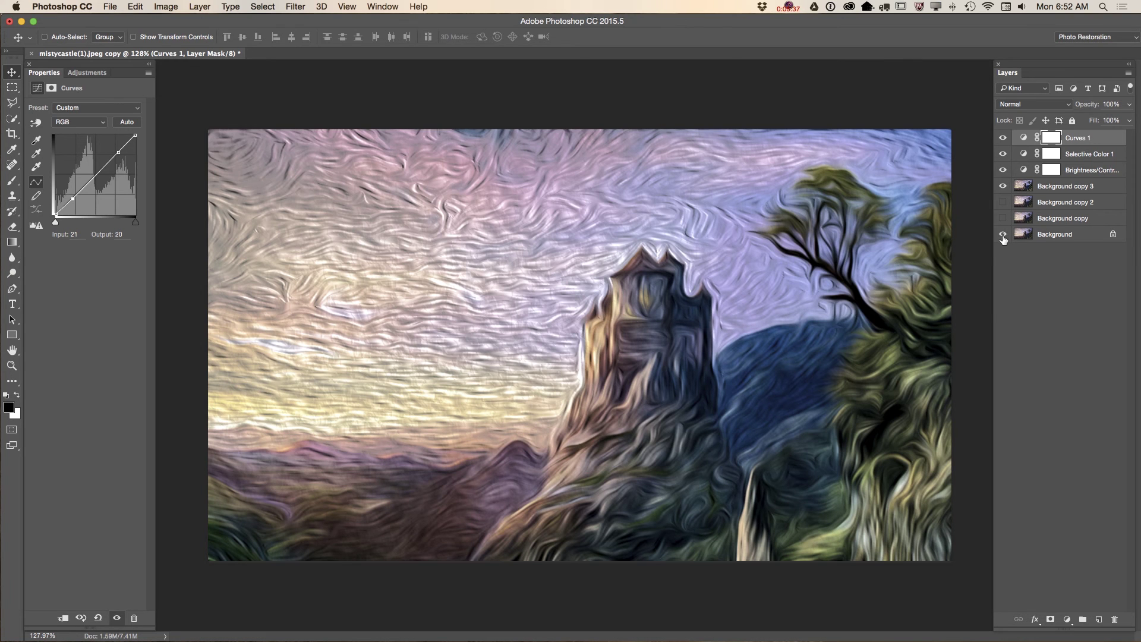
Step: Hide Background, Merge Visible into one Curves 1 layer, and toggle it to compare with the original
{"action": "left_click", "coordinate": [1003, 235]}
{"action": "left_click", "coordinate": [1128, 72]}
{"action": "left_click", "coordinate": [1028, 392]}
{"action": "left_click", "coordinate": [1002, 186]}
{"action": "left_click", "coordinate": [1003, 140]}
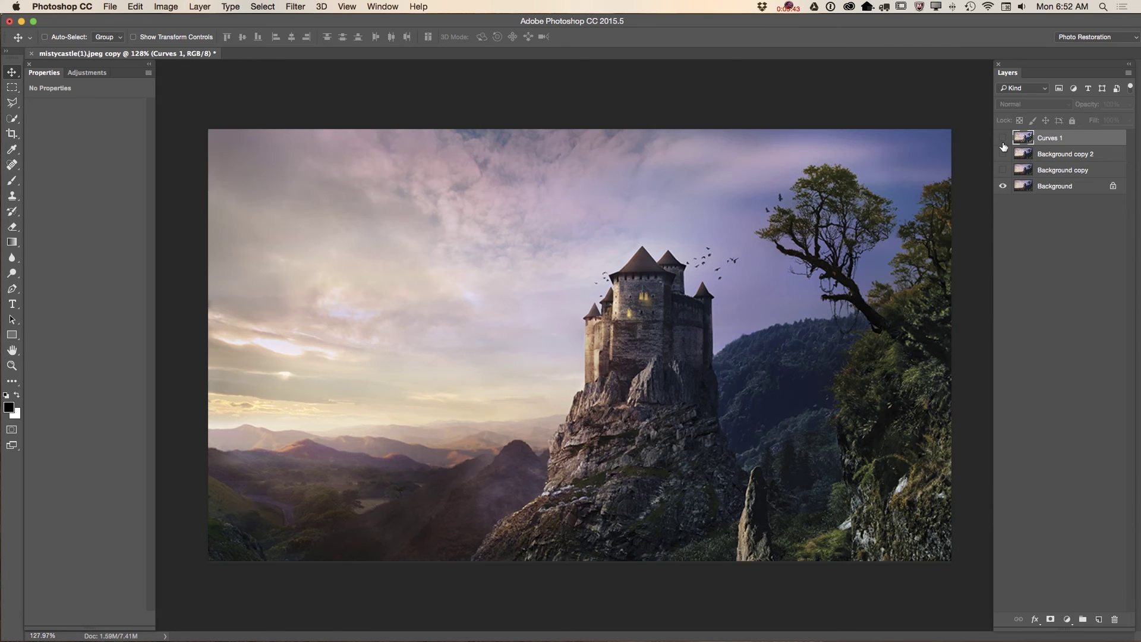
{"action": "left_click", "coordinate": [1003, 138]}
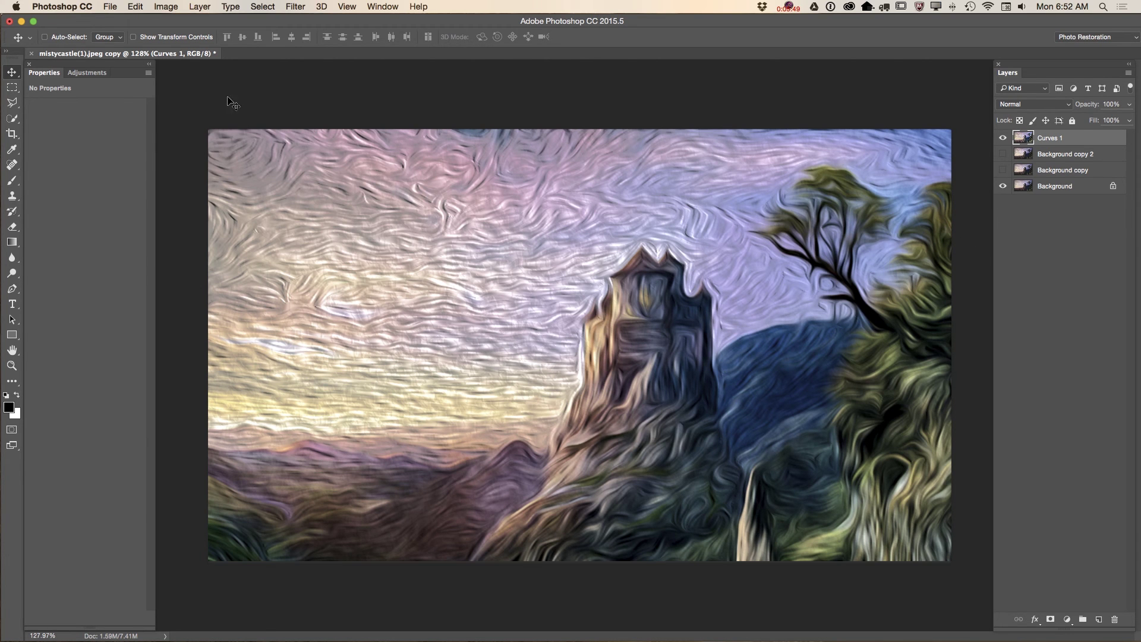
Step: Add a Color Lookup adjustment layer using the FallColors.look 3DLUT
{"action": "left_click", "coordinate": [87, 74]}
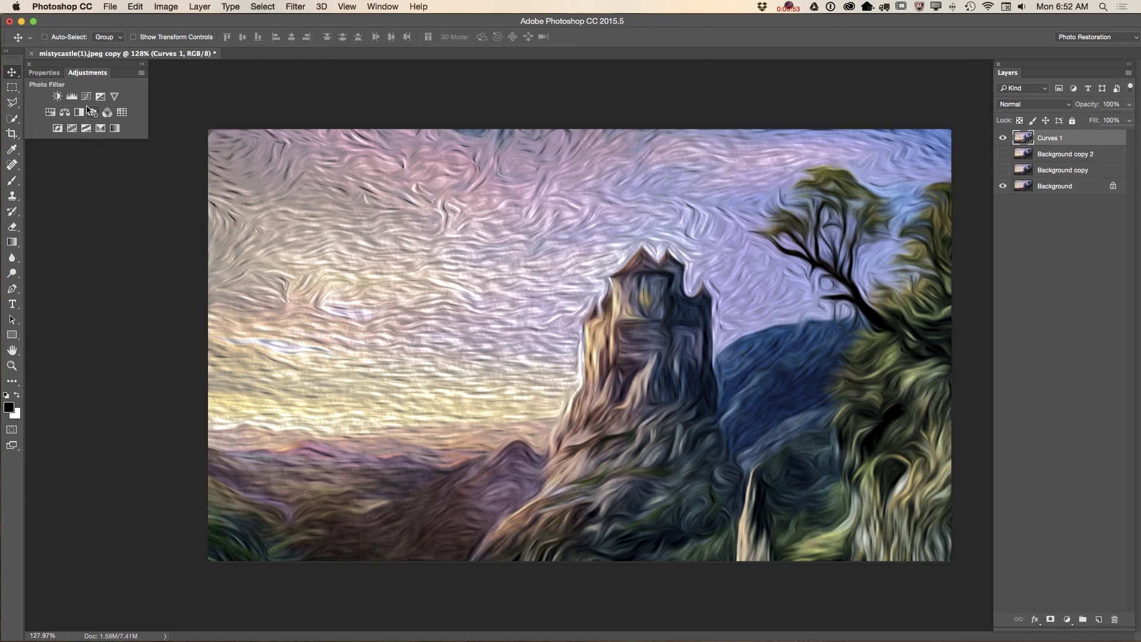
{"action": "left_click", "coordinate": [122, 113]}
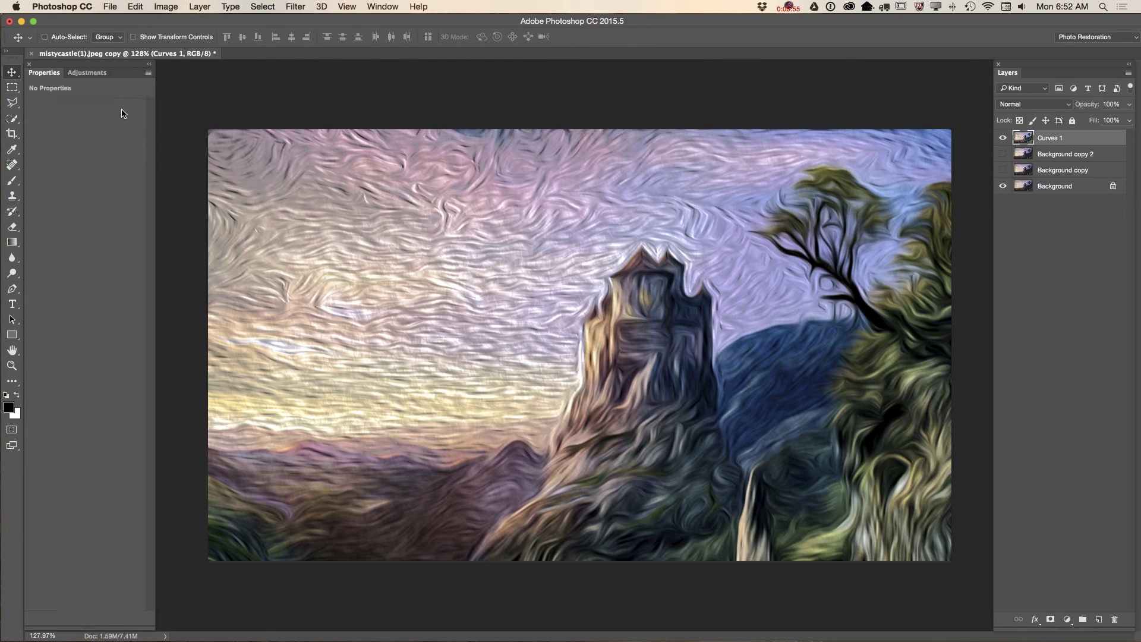
{"action": "left_click", "coordinate": [108, 109]}
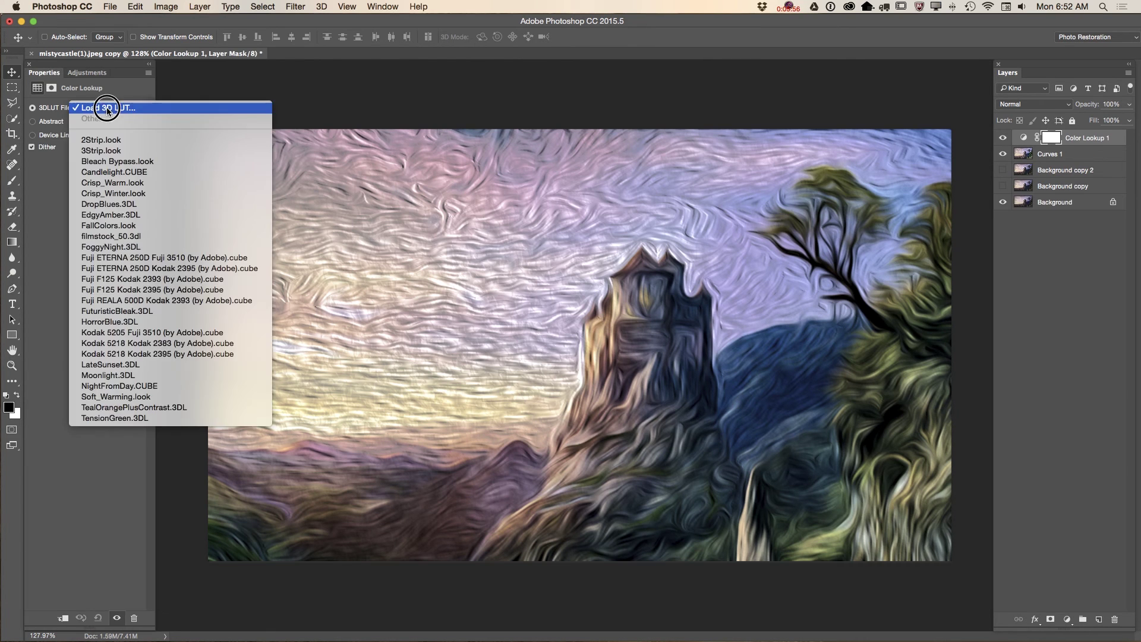
{"action": "left_click", "coordinate": [138, 226]}
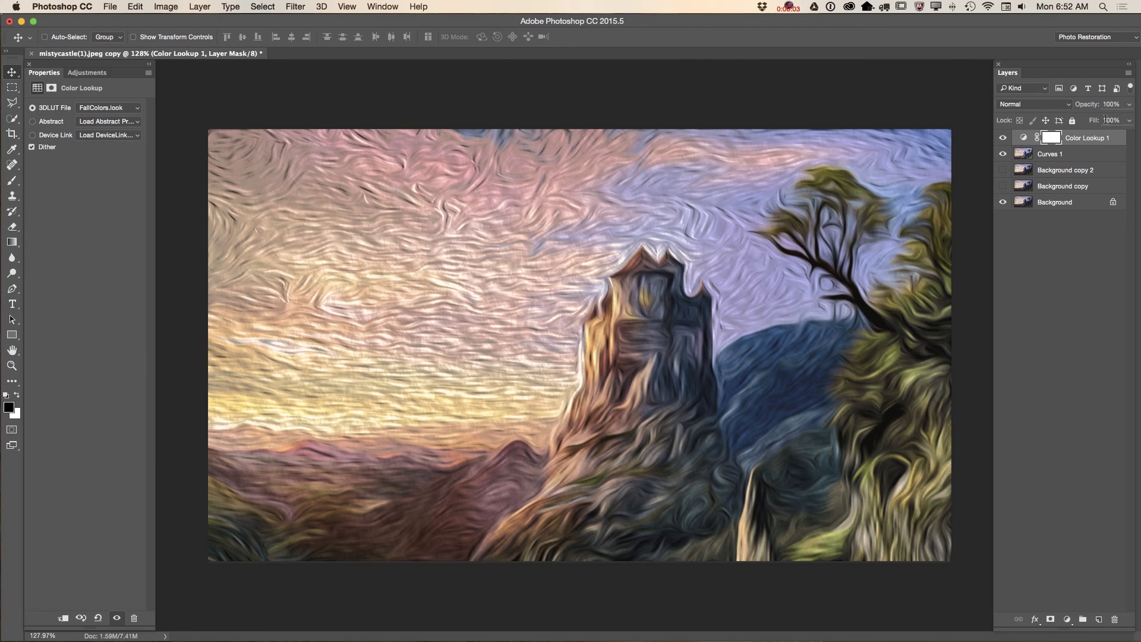
Step: Lower the Color Lookup 1 layer's opacity to about 33%
{"action": "left_click", "coordinate": [1130, 106]}
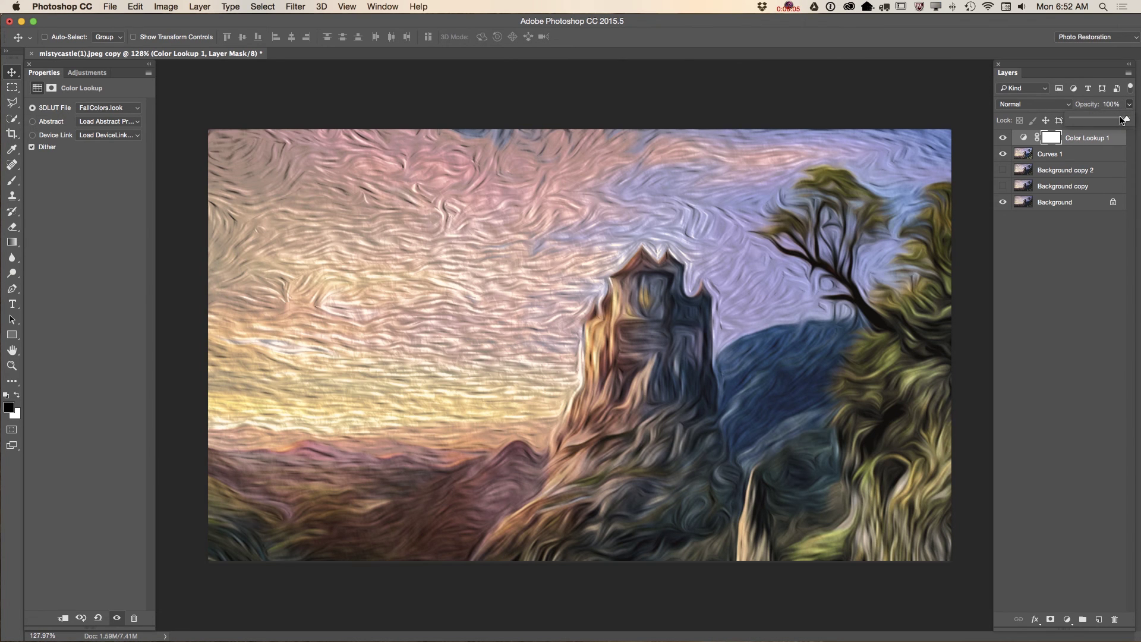
{"action": "left_click_drag", "start_coordinate": [1123, 120], "coordinate": [1090, 119]}
{"action": "left_click", "coordinate": [1084, 140]}
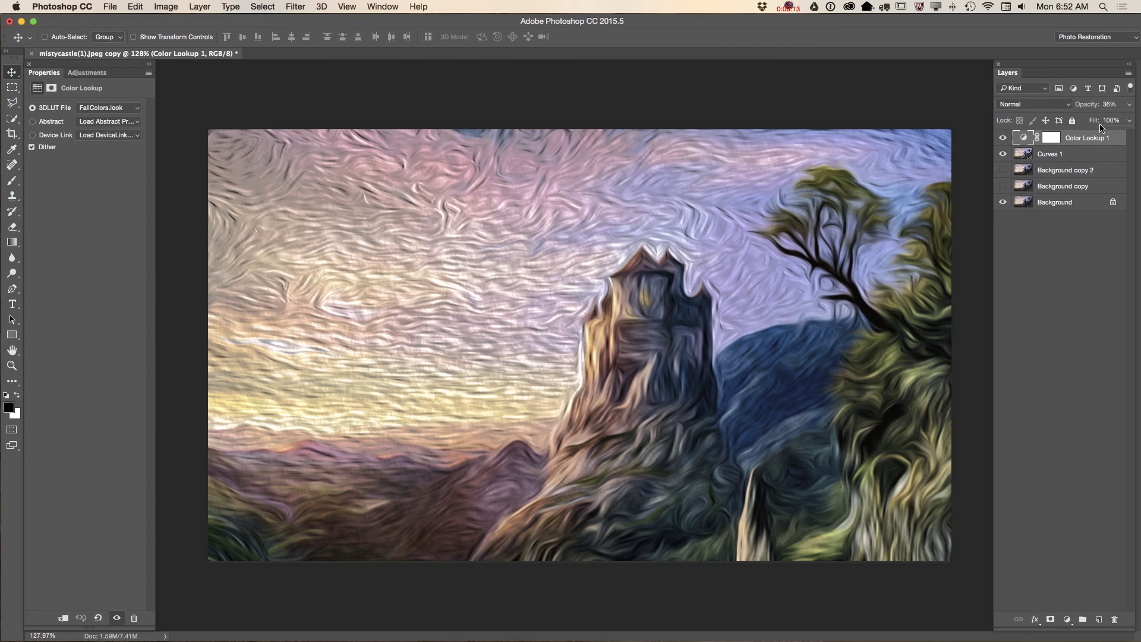
{"action": "left_click", "coordinate": [1128, 105]}
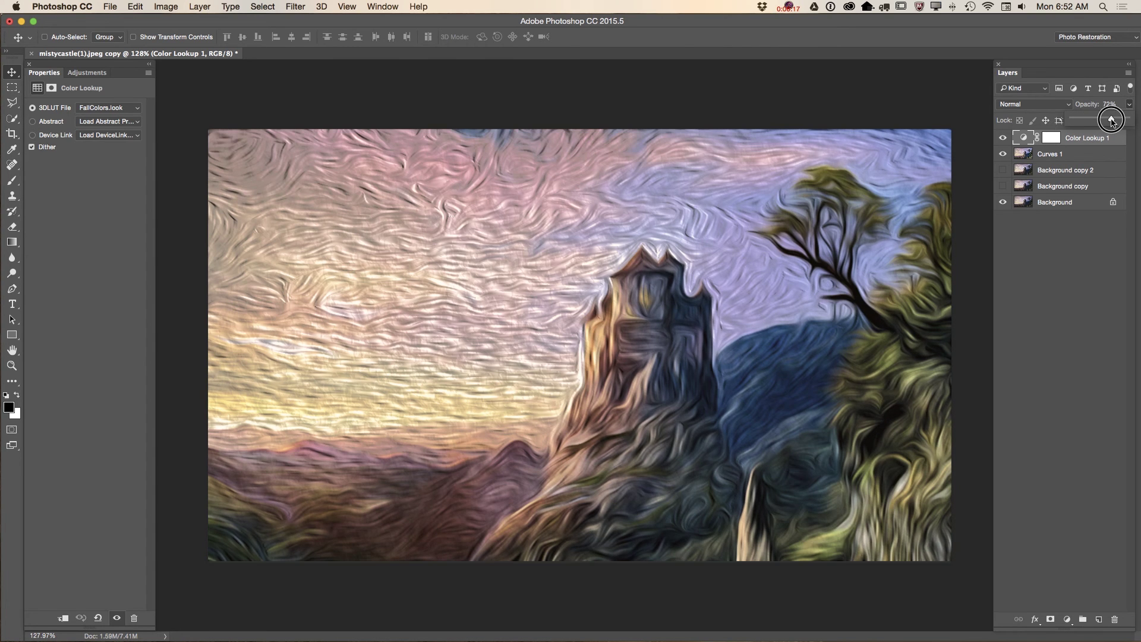
{"action": "left_click_drag", "start_coordinate": [1092, 121], "coordinate": [1088, 123]}
Step: Add a Levels adjustment with the black input at 13 and compare it on and off
{"action": "left_click", "coordinate": [88, 76]}
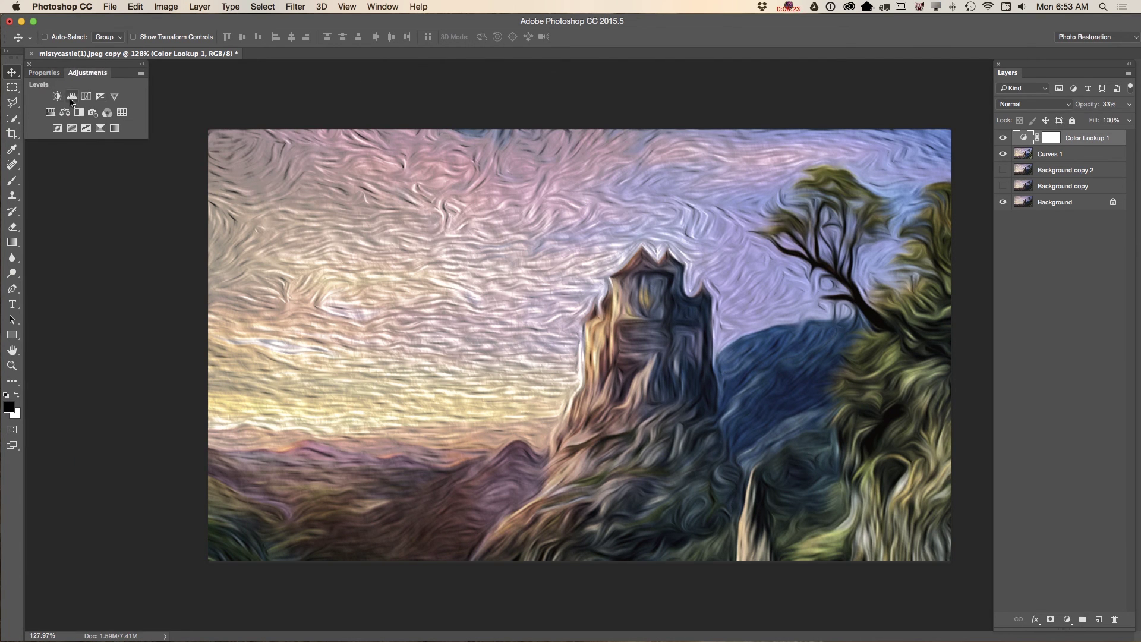
{"action": "left_click", "coordinate": [68, 98]}
{"action": "mouse_move", "coordinate": [47, 191]}
{"action": "left_mouse_down"}
{"action": "mouse_move", "coordinate": [141, 193]}
{"action": "mouse_move", "coordinate": [51, 196]}
{"action": "left_mouse_up"}
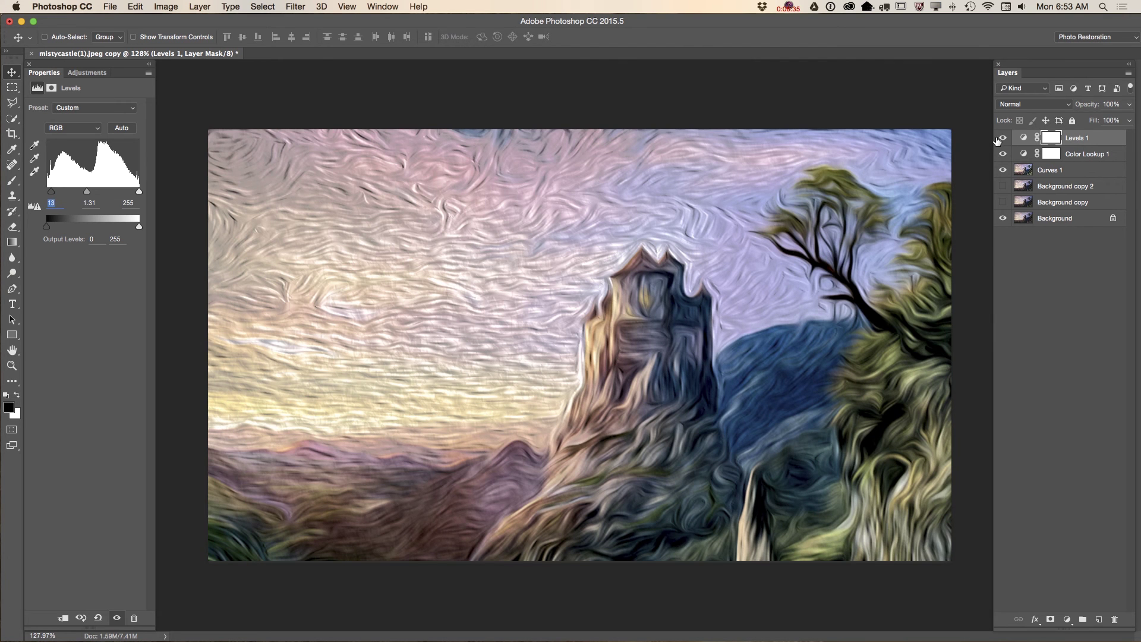
{"action": "left_click", "coordinate": [1000, 138]}
{"action": "left_click", "coordinate": [1002, 137]}
Step: Set the Levels 1 layer to 58% opacity and toggle its visibility to compare
{"action": "left_click", "coordinate": [1130, 105]}
{"action": "left_click_drag", "start_coordinate": [1128, 118], "coordinate": [1107, 139]}
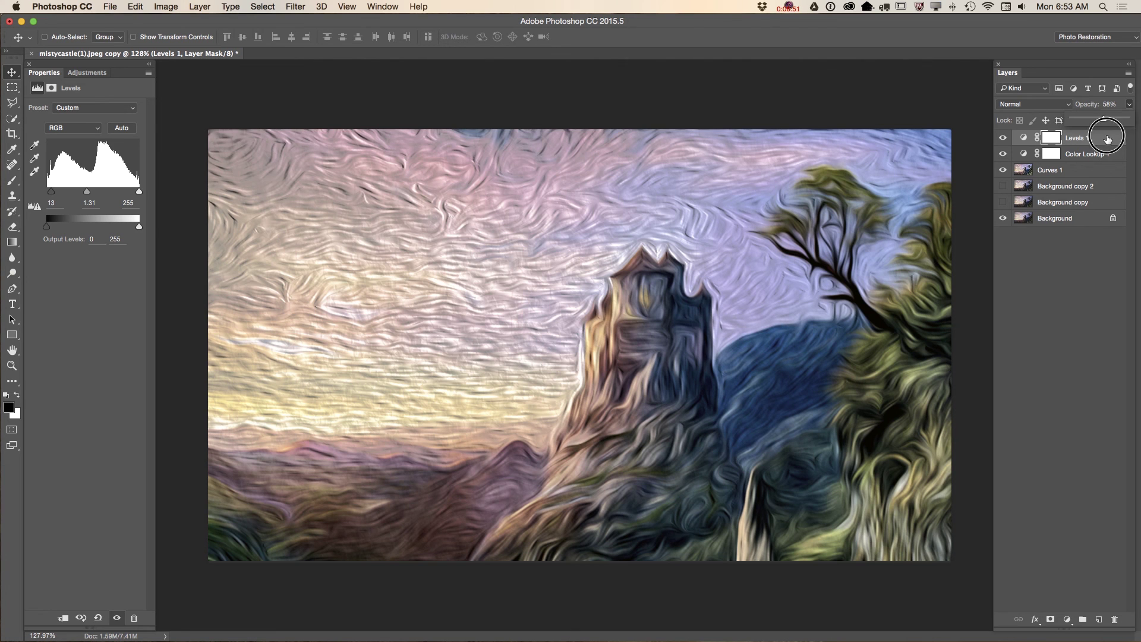
{"action": "left_click", "coordinate": [1003, 137]}
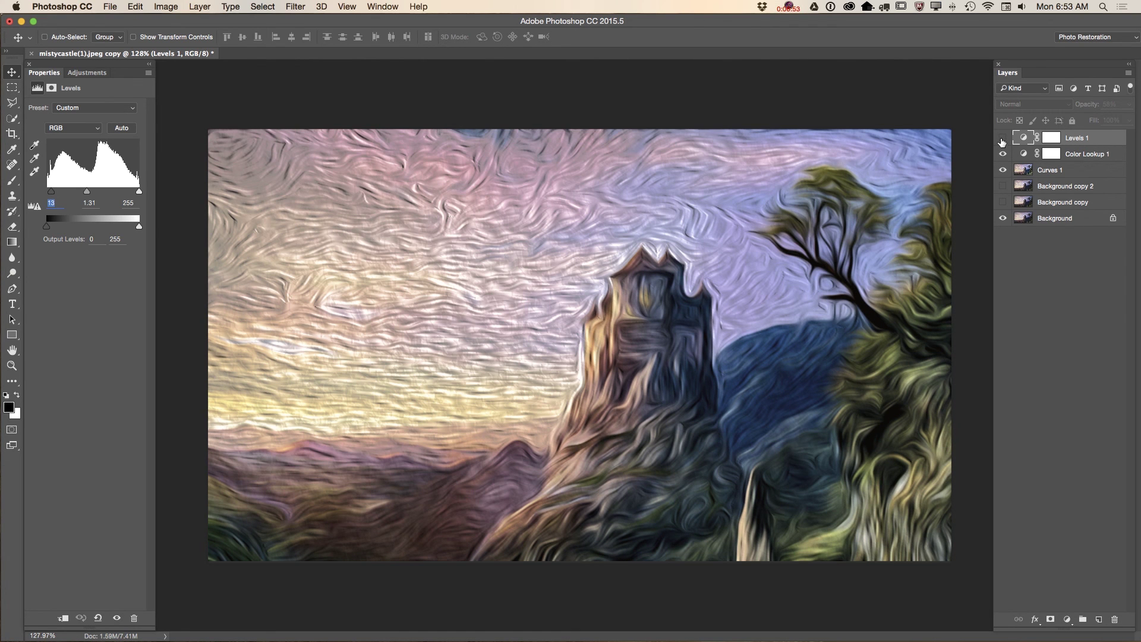
{"action": "left_click", "coordinate": [1002, 138]}
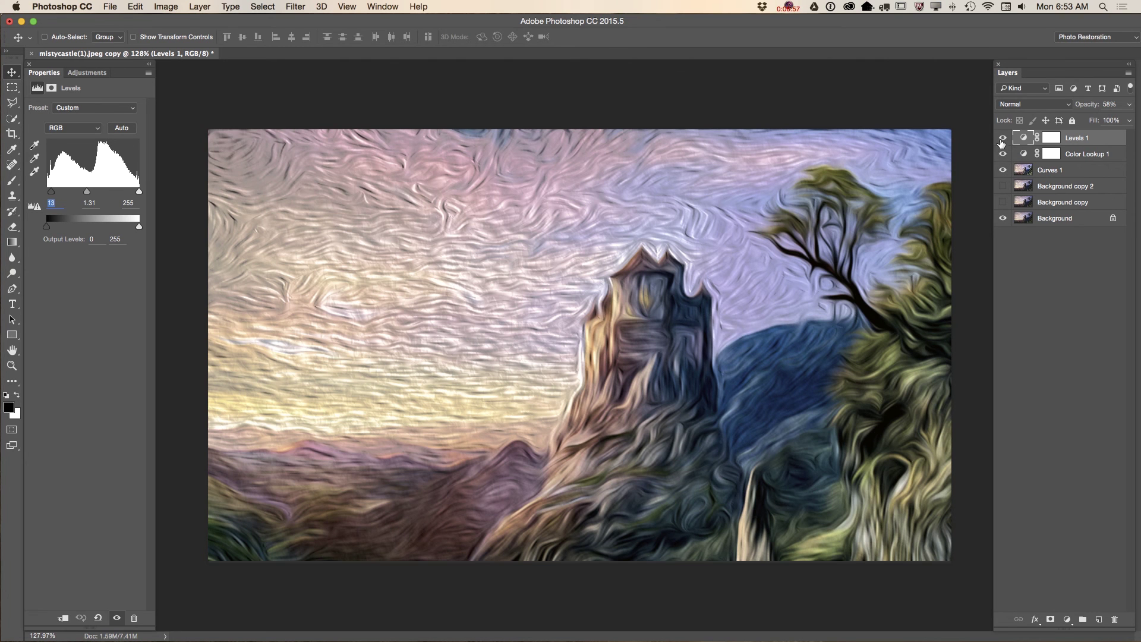
{"action": "left_click", "coordinate": [1003, 139]}
{"action": "left_click", "coordinate": [1003, 140]}
Step: Merge the visible layers and make the Background layer visible
{"action": "left_click", "coordinate": [1127, 73]}
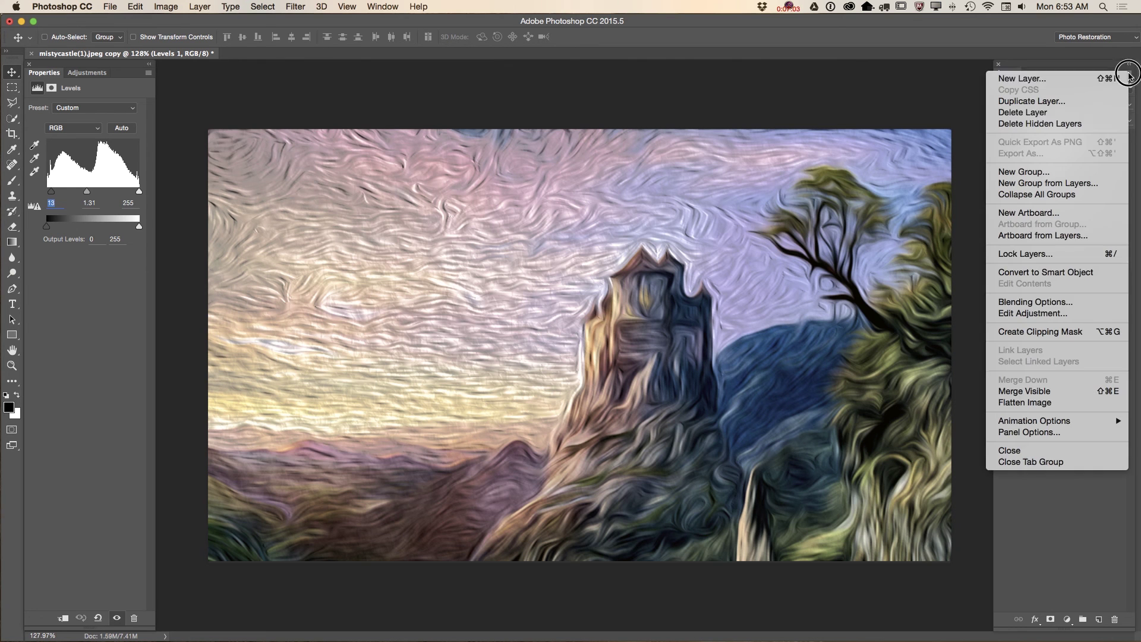
{"action": "left_click", "coordinate": [1051, 392]}
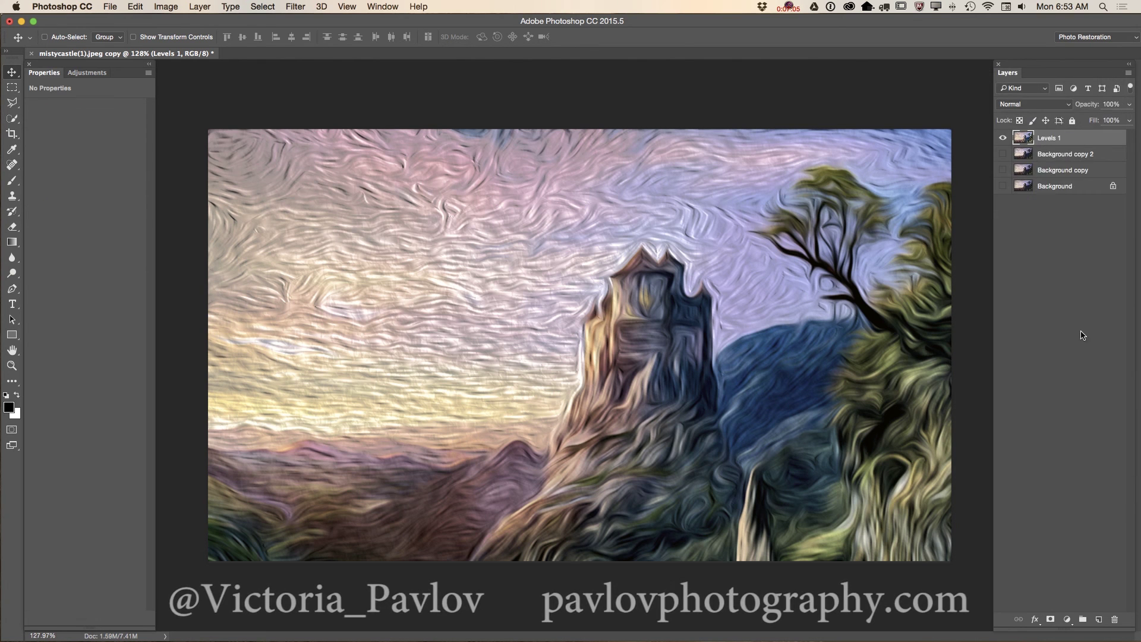
{"action": "left_click", "coordinate": [1003, 186]}
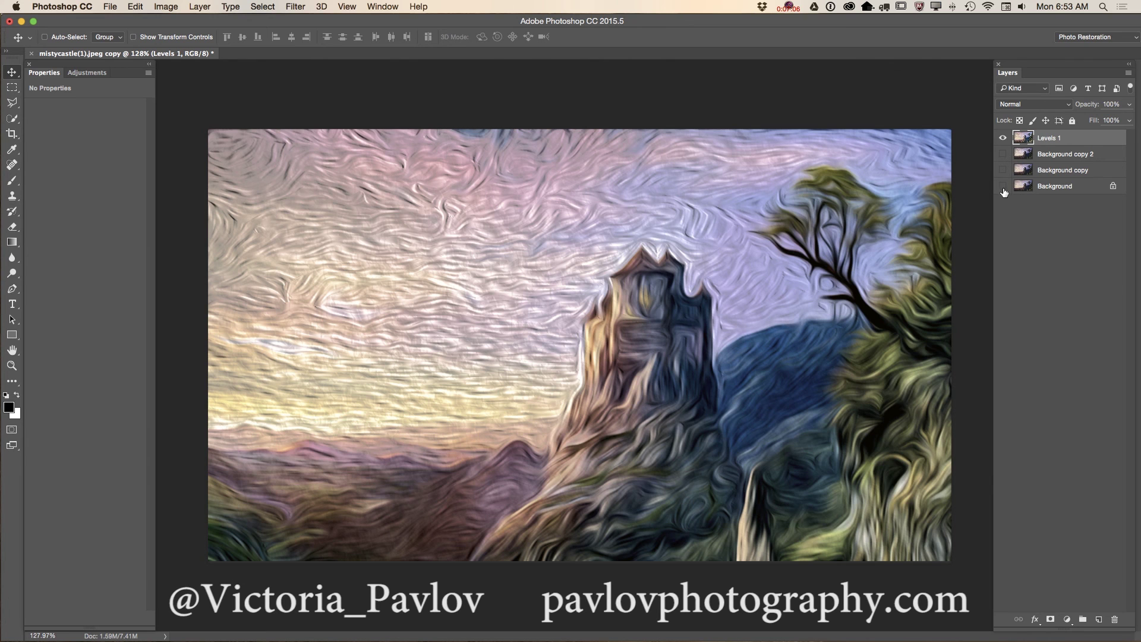
Step: Delete Background copy 2 and Background copy, then reselect the merged Levels 1 layer
{"action": "left_click", "coordinate": [1058, 157]}
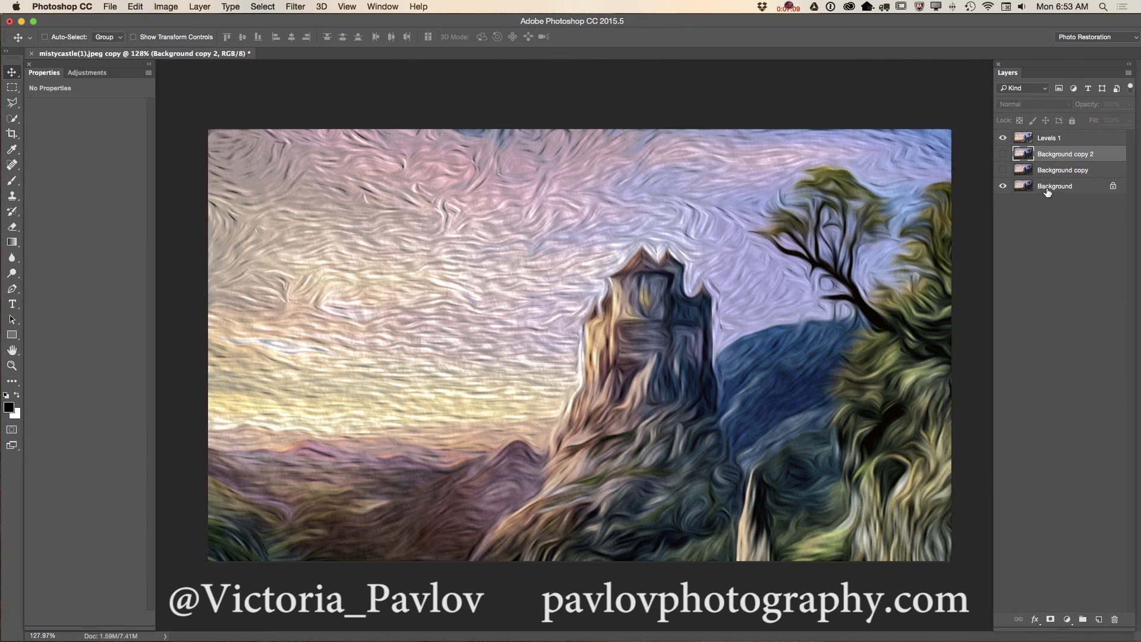
{"action": "left_click", "coordinate": [1064, 171], "text": "shift"}
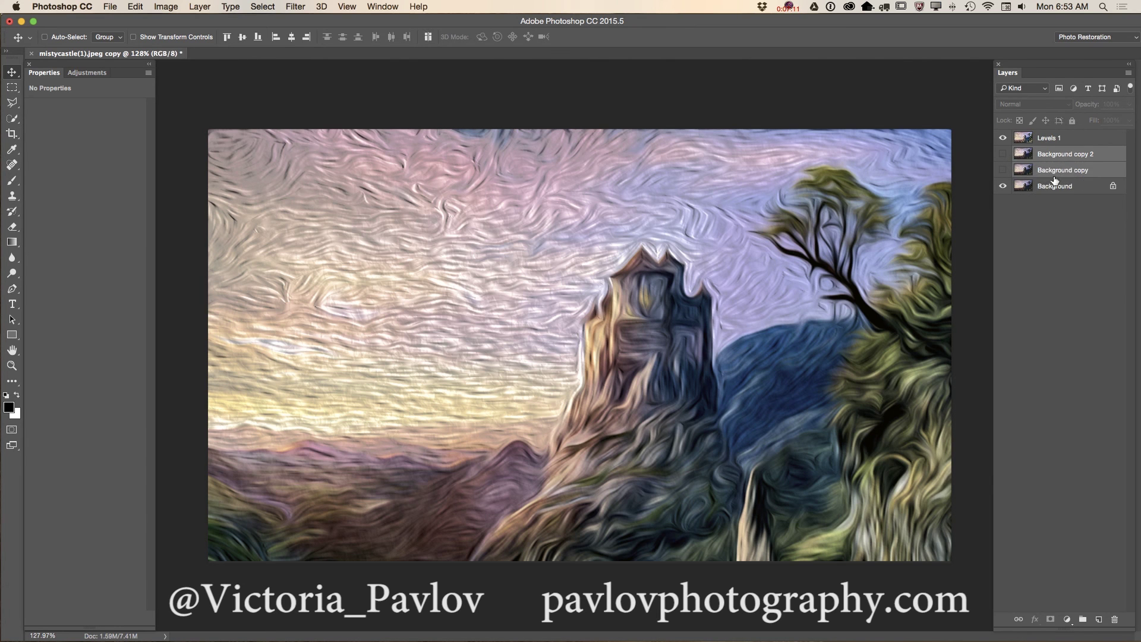
{"action": "key", "text": "Delete"}
{"action": "left_click", "coordinate": [1003, 138]}
{"action": "left_click", "coordinate": [1004, 139]}
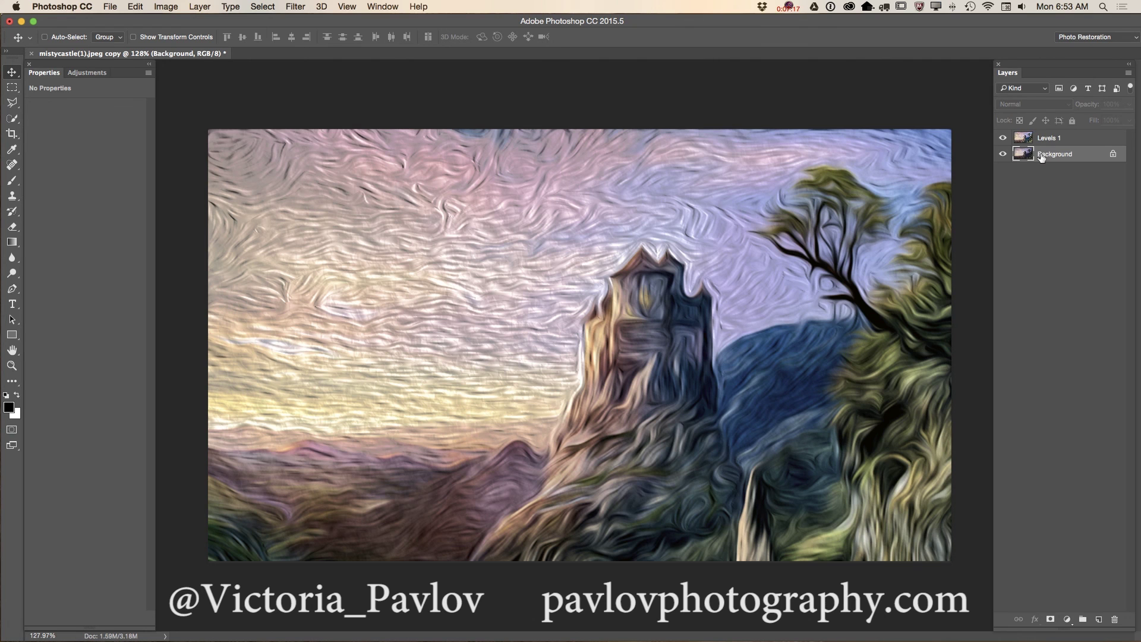
{"action": "left_click", "coordinate": [1072, 140]}
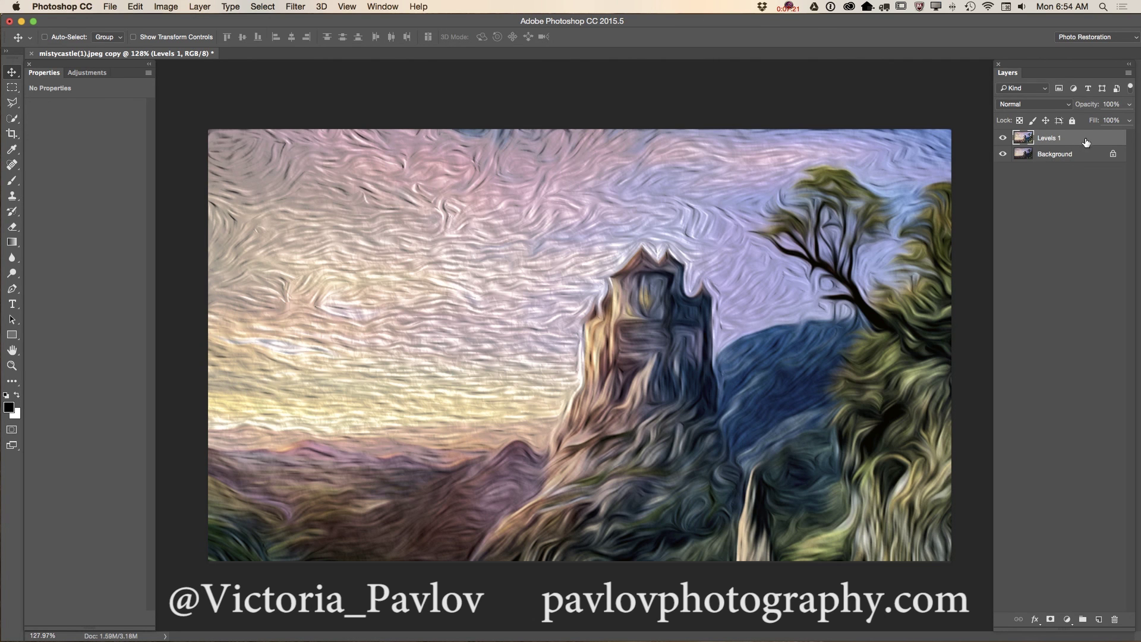
Step: Duplicate Levels 1 and set up the Dodge Tool at 10% exposure with a 23 px brush
{"action": "left_click_drag", "start_coordinate": [1084, 142], "coordinate": [1094, 613]}
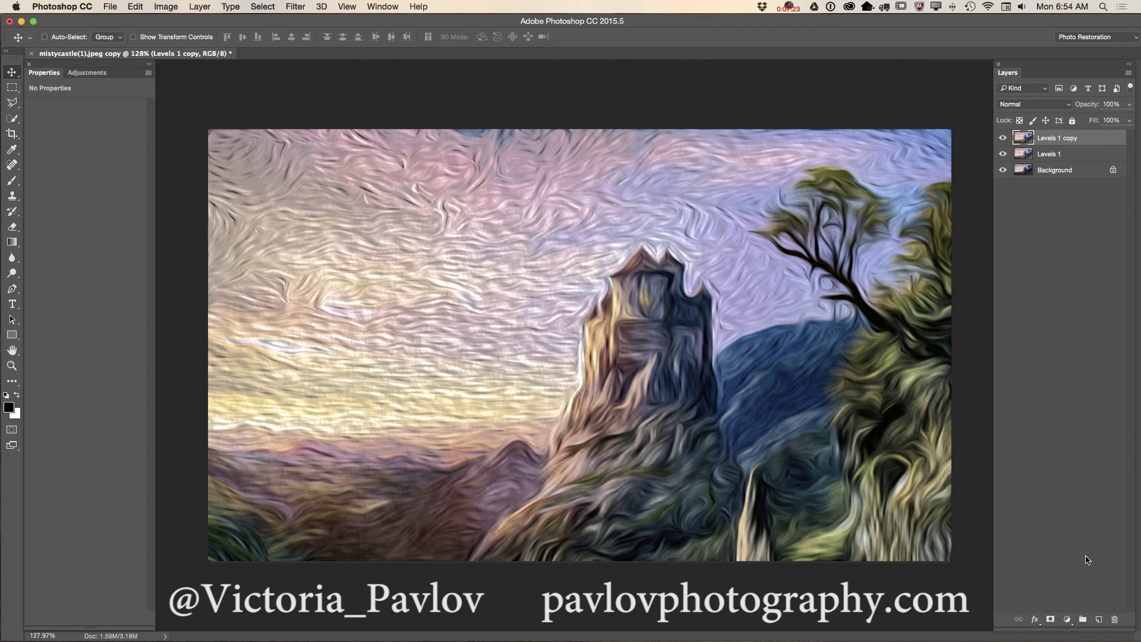
{"action": "left_click_drag", "start_coordinate": [12, 273], "coordinate": [58, 273]}
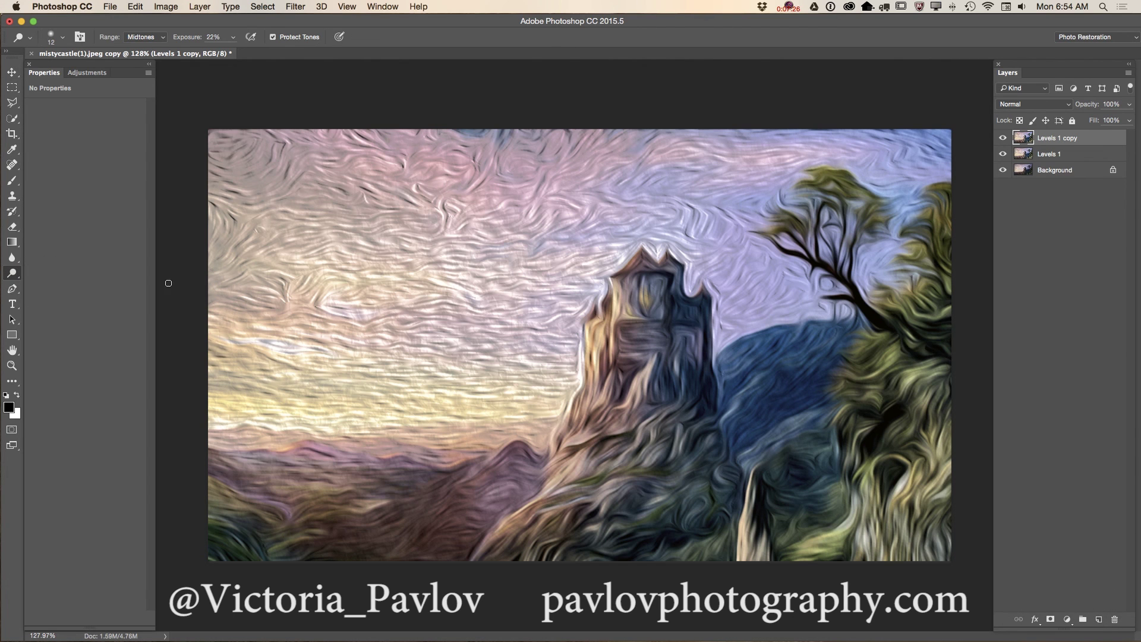
{"action": "left_click", "coordinate": [232, 38]}
{"action": "left_click", "coordinate": [224, 53]}
{"action": "right_click", "coordinate": [613, 320]}
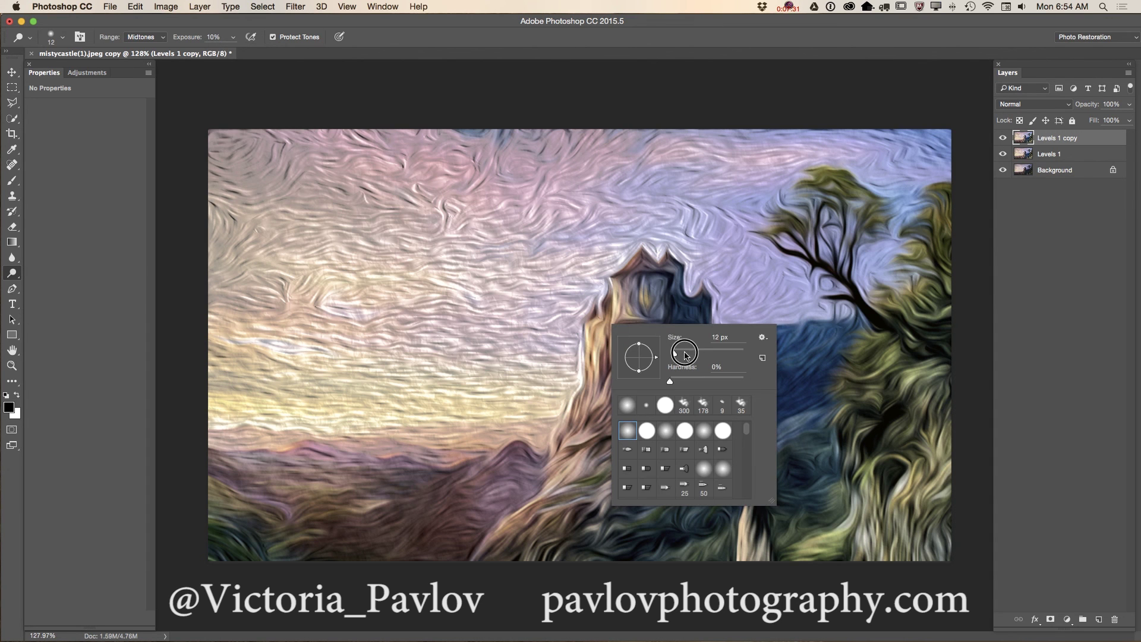
{"action": "left_click", "coordinate": [683, 353]}
{"action": "left_click_drag", "start_coordinate": [683, 353], "coordinate": [676, 353]}
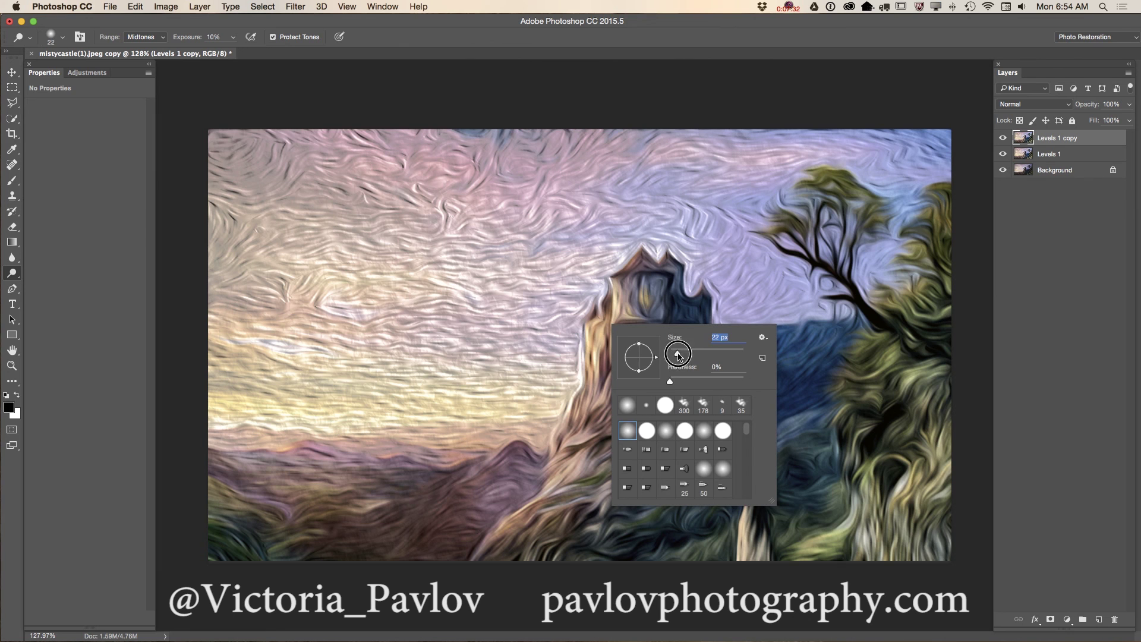
{"action": "left_click", "coordinate": [597, 326]}
Step: Dodge the castle tower's sides and the rocks beneath it on the copy
{"action": "left_click_drag", "start_coordinate": [597, 327], "coordinate": [598, 343]}
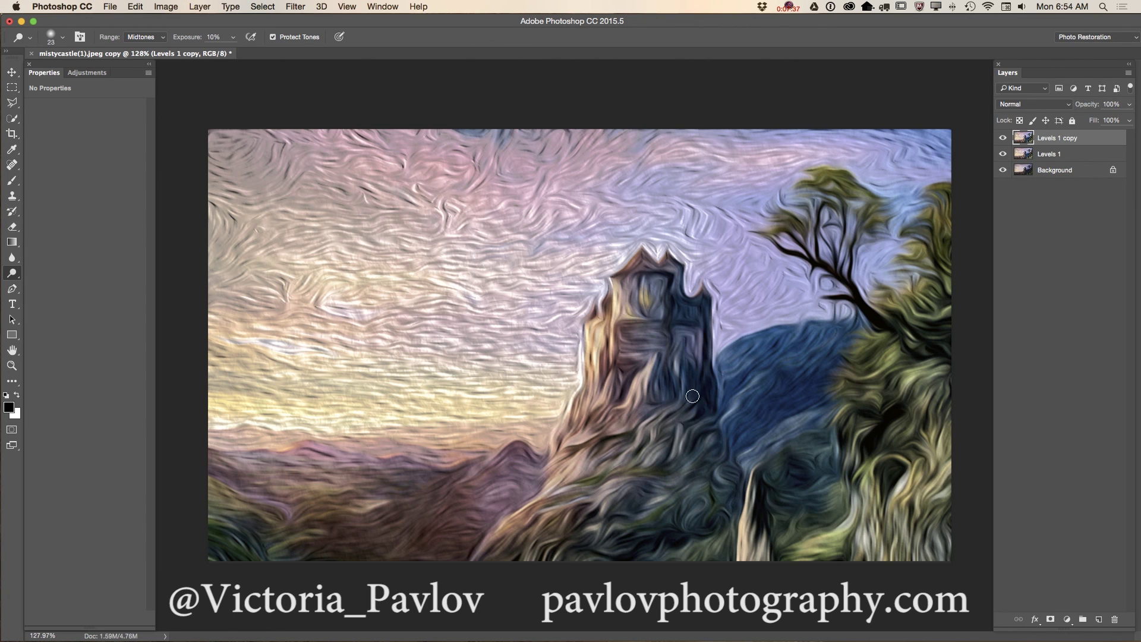
{"action": "left_click", "coordinate": [695, 370]}
{"action": "left_click", "coordinate": [629, 450]}
{"action": "mouse_move", "coordinate": [577, 467]}
{"action": "left_mouse_down"}
{"action": "mouse_move", "coordinate": [579, 453]}
{"action": "mouse_move", "coordinate": [603, 462]}
{"action": "left_mouse_up"}
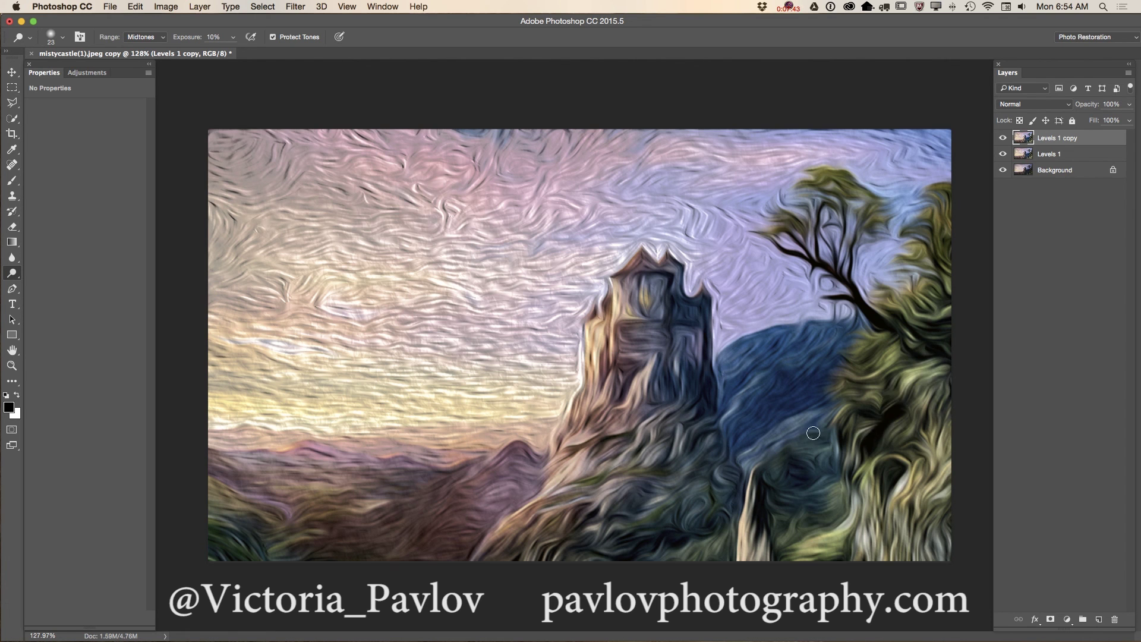
{"action": "left_click", "coordinate": [372, 505]}
Step: Delete the original Levels 1 layer, then toggle Levels 1 copy off and on to compare
{"action": "left_click", "coordinate": [1058, 157]}
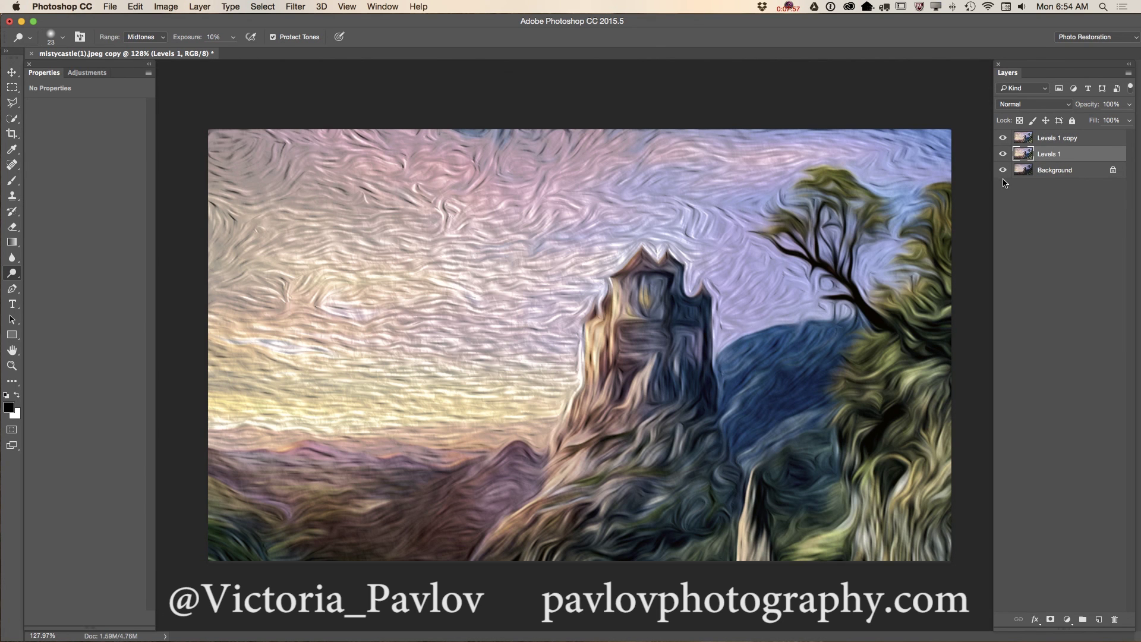
{"action": "key", "text": "Delete"}
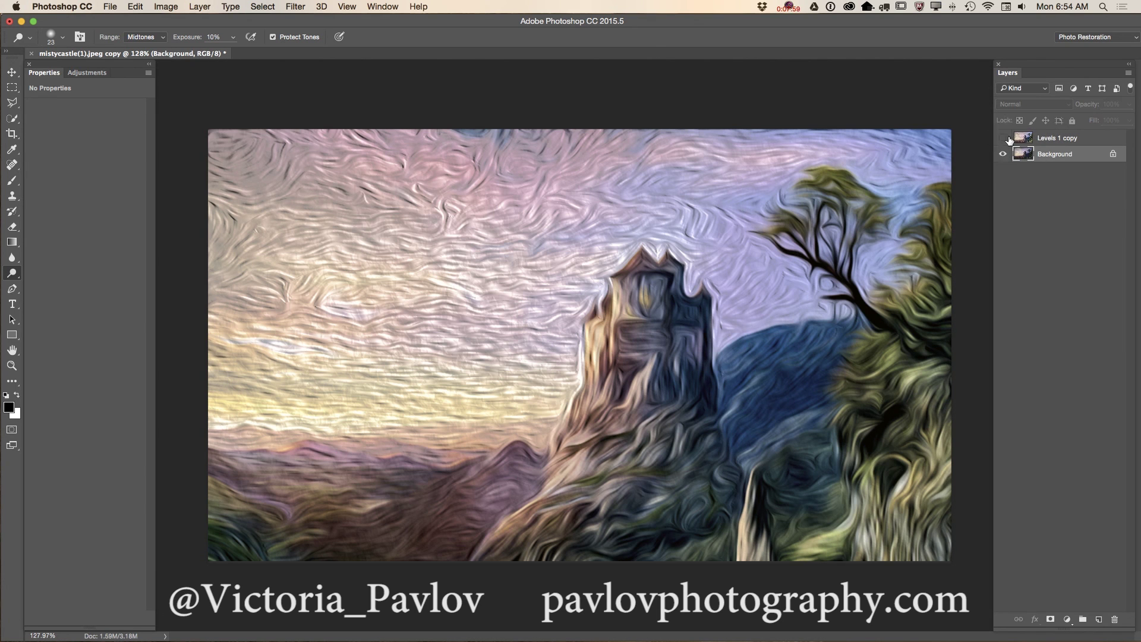
{"action": "left_click", "coordinate": [1005, 139]}
{"action": "left_click", "coordinate": [1002, 139]}
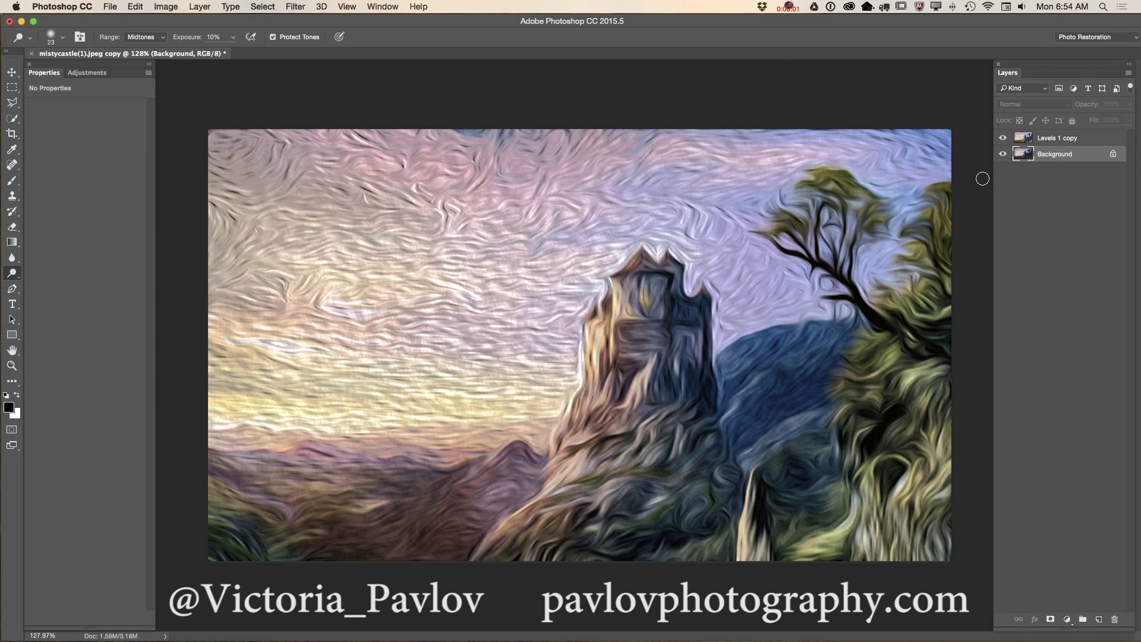